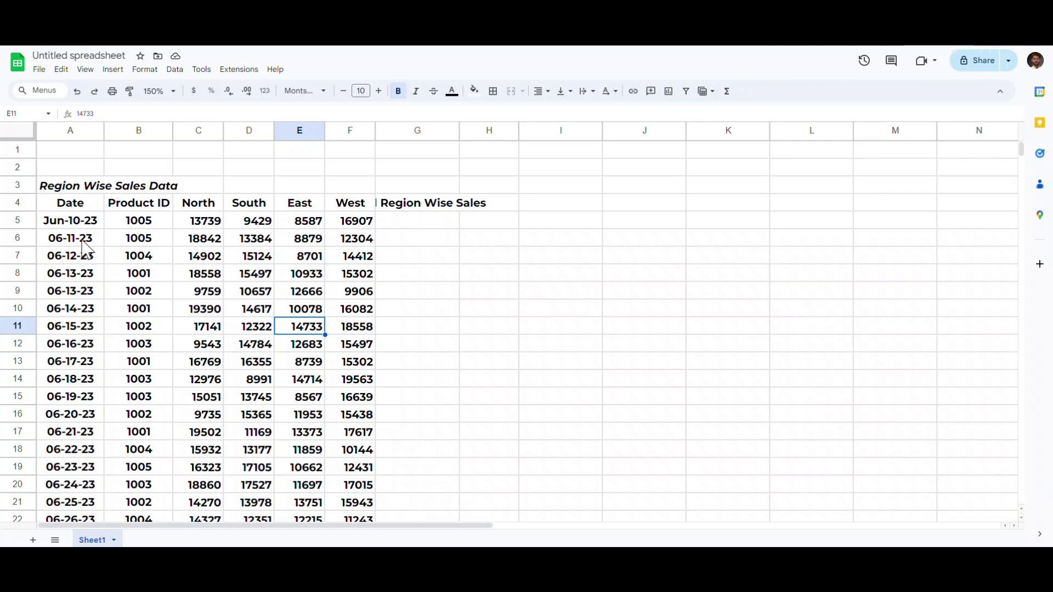
# Check how far the date column runs, then return to the Jun-10-23 date in A5
pyautogui.click(70, 219)
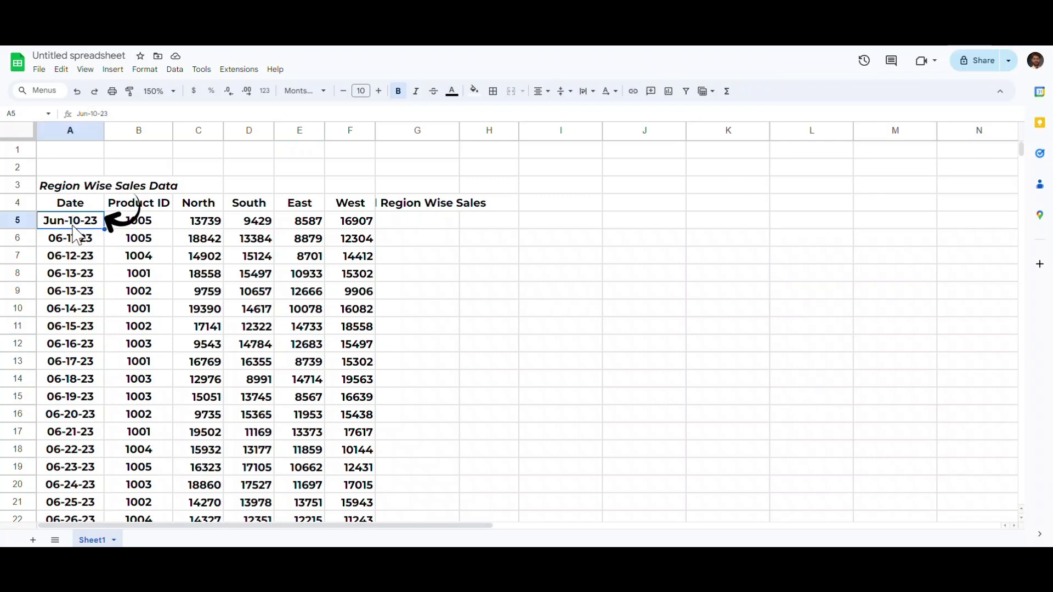
pyautogui.click(67, 242)
pyautogui.hotkey('ctrl', 'shift', 'Down')
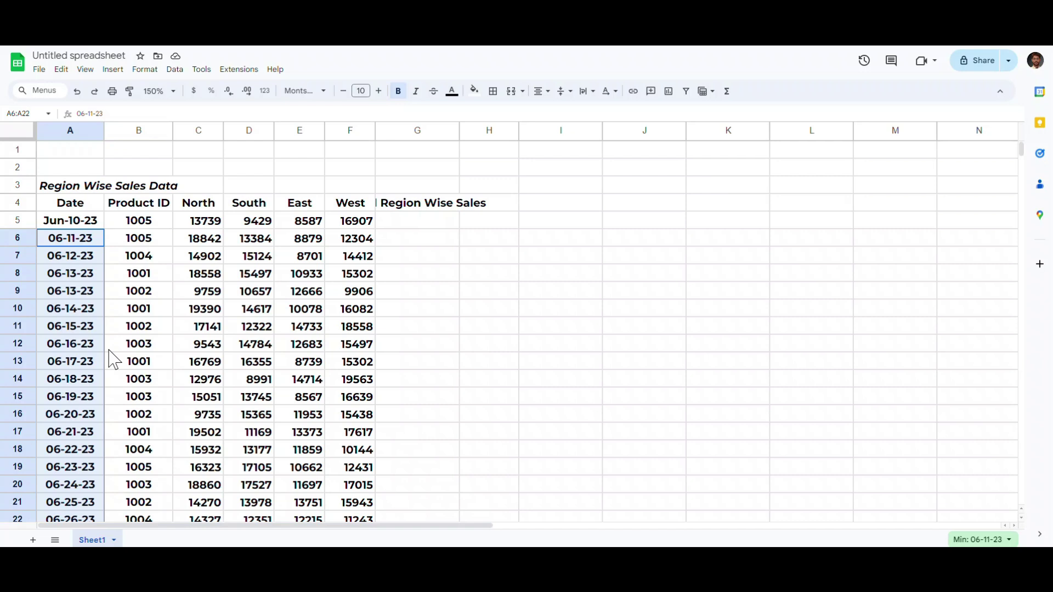
pyautogui.click(71, 220)
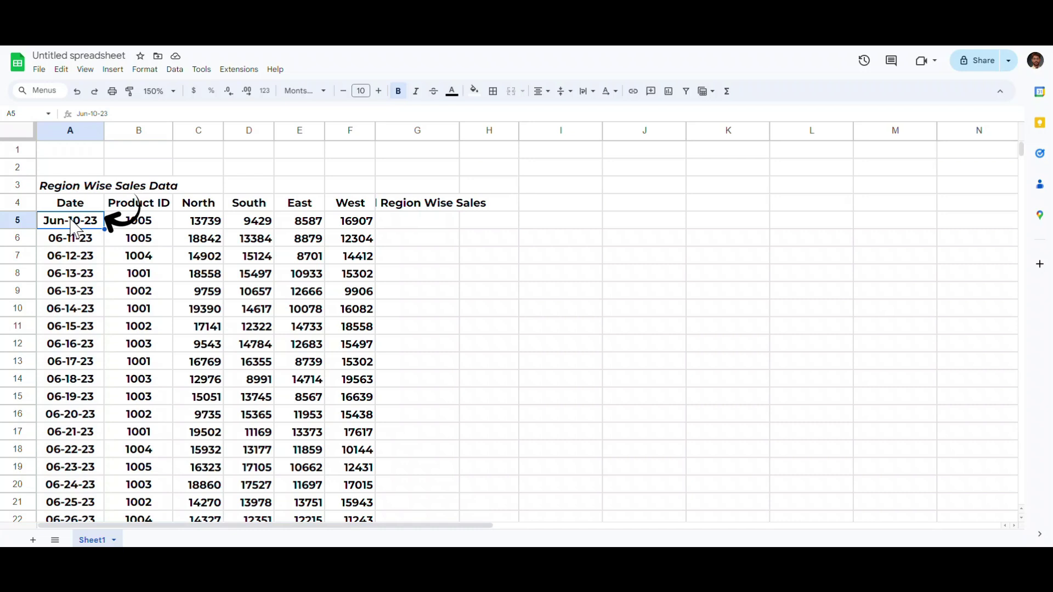
# Paint A5's Jun-10-23 month-name date format onto A6 and down the rest of column A
pyautogui.click(128, 91)
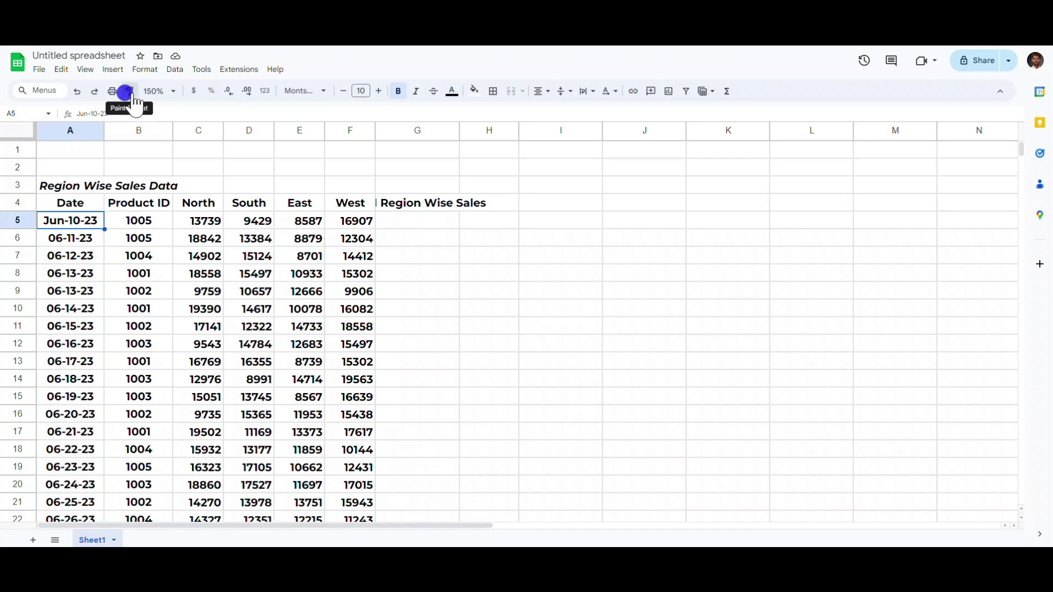
pyautogui.click(66, 238)
pyautogui.moveTo(67, 241); pyautogui.dragTo(70, 535)
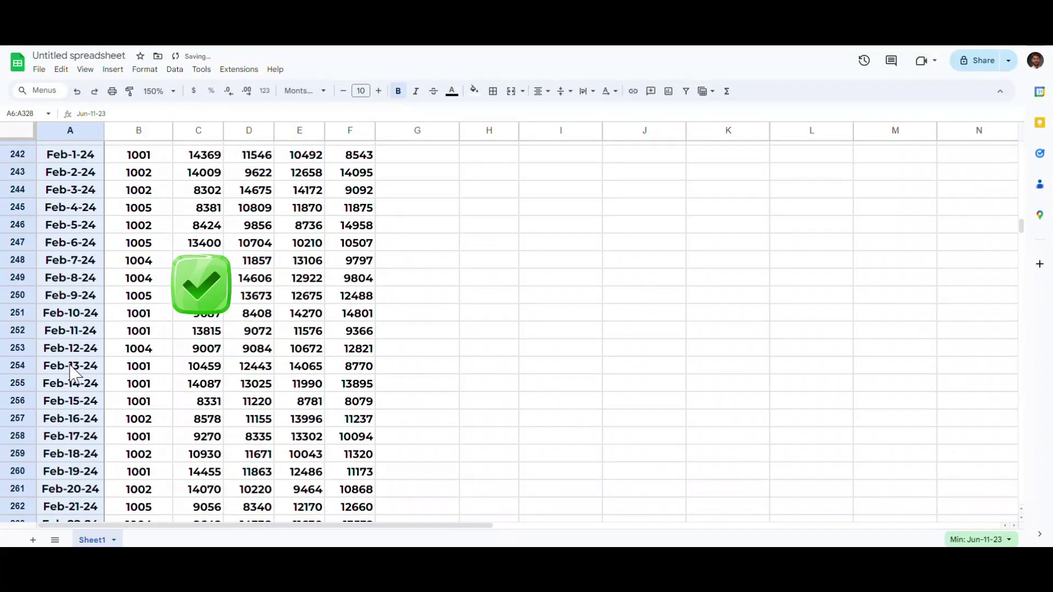
pyautogui.scroll(5, 77, 373)
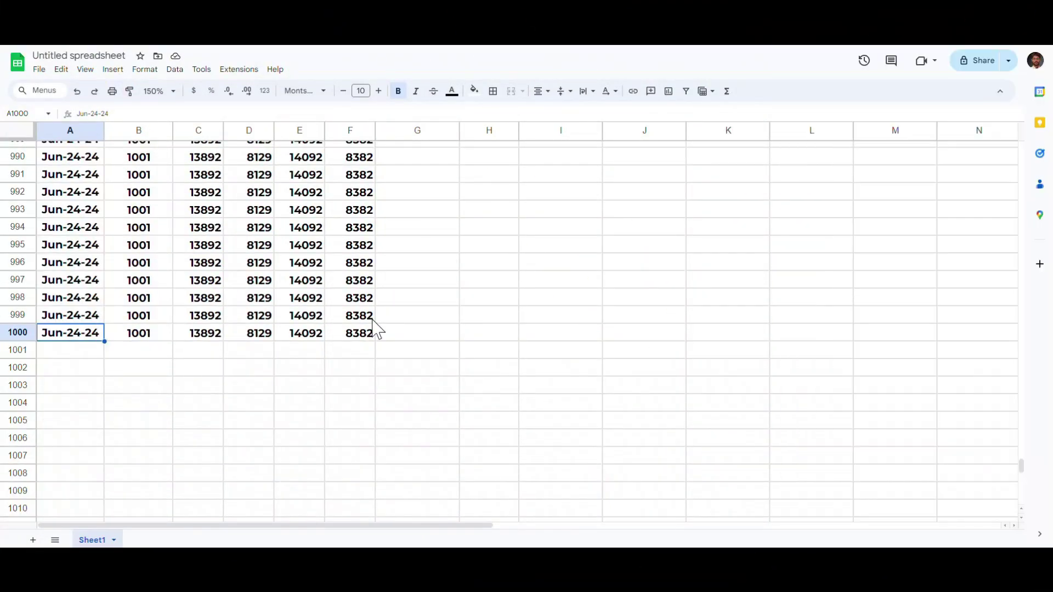
pyautogui.scroll(2, 446, 419)
pyautogui.scroll(10, 449, 425)
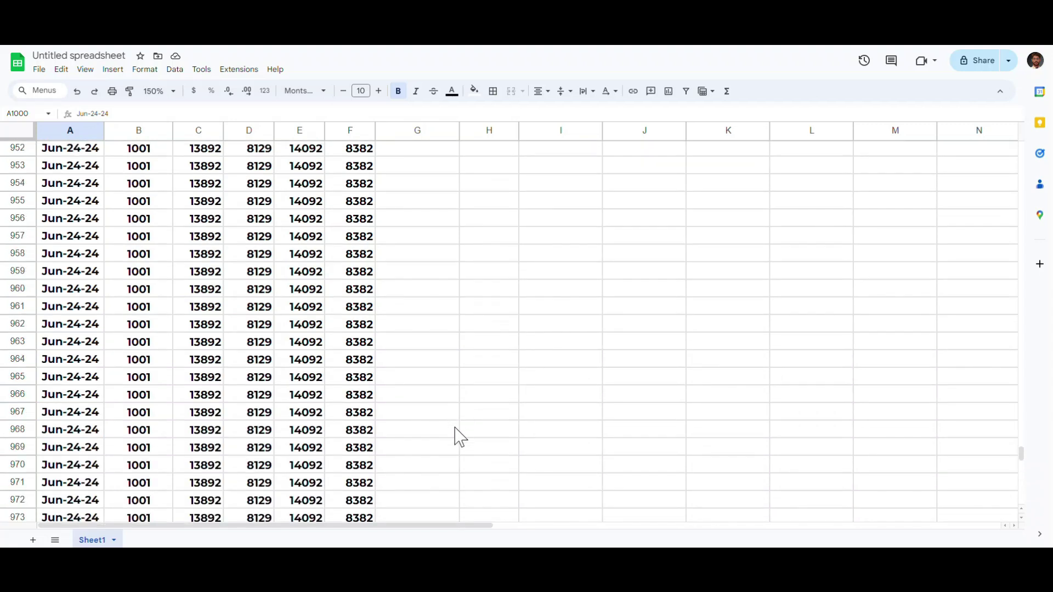
pyautogui.moveTo(1021, 451)
pyautogui.mouseDown()
pyautogui.moveTo(1023, 433)
pyautogui.moveTo(1020, 469)
pyautogui.mouseUp()
pyautogui.click(499, 448)
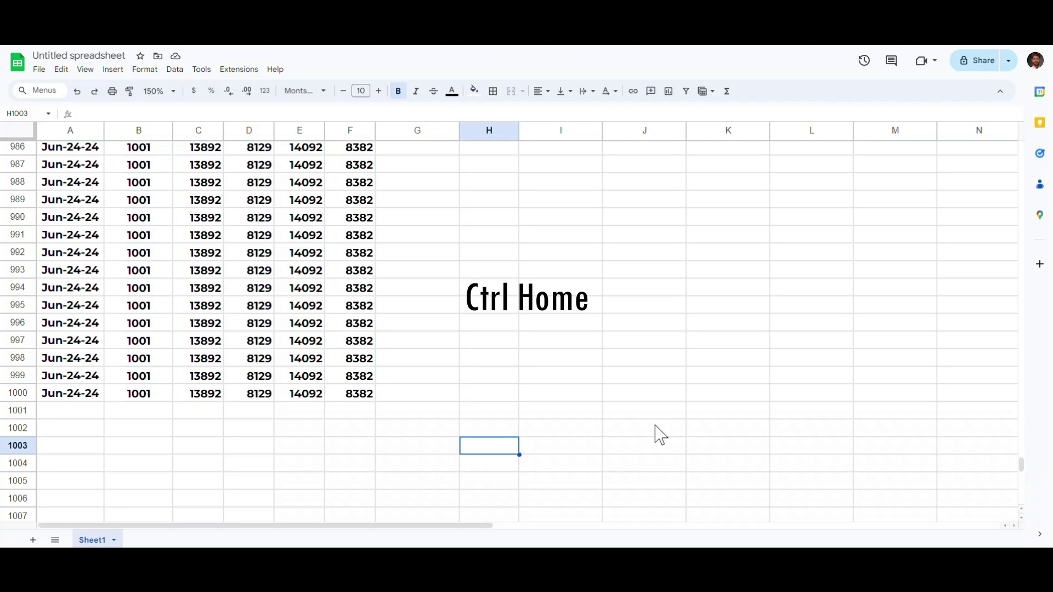
# Jump back to A1 and undo the last change so column B is narrower again
pyautogui.hotkey('ctrl', 'Home')
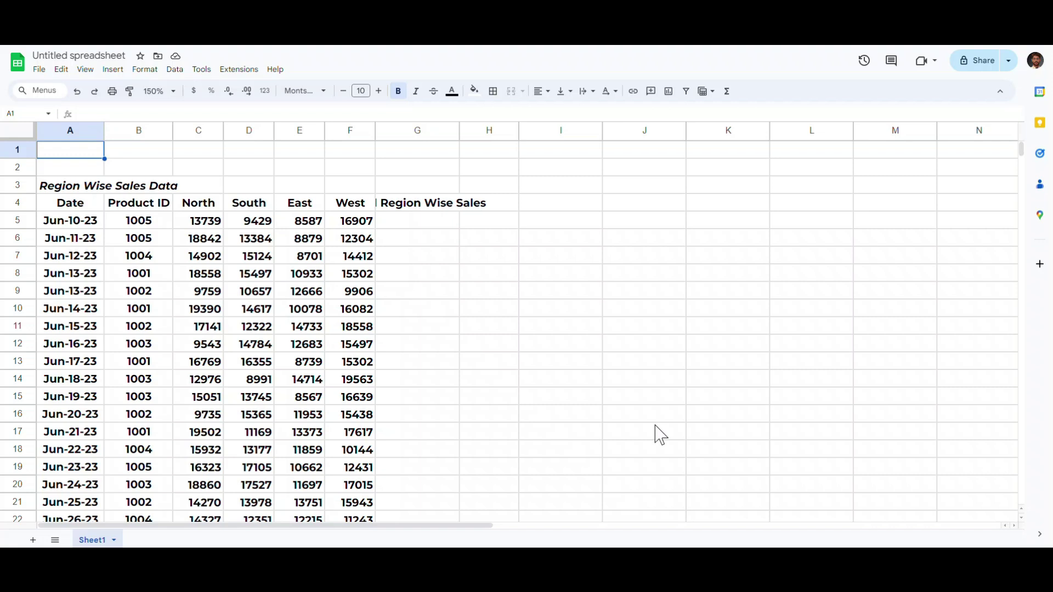
pyautogui.hotkey('ctrl', 'z')
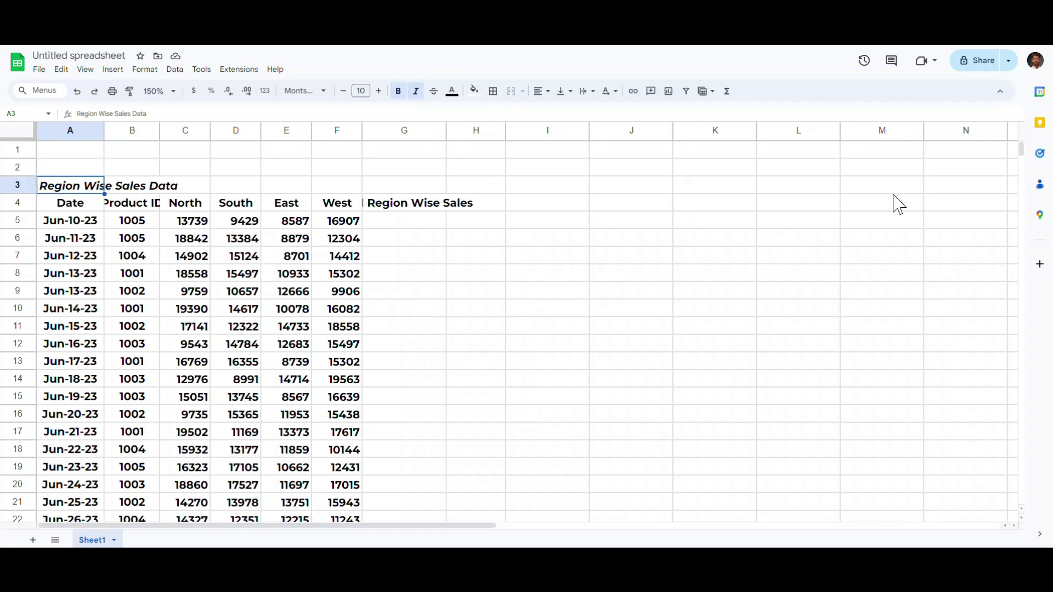
pyautogui.moveTo(1021, 148)
pyautogui.mouseDown()
pyautogui.moveTo(1024, 224)
pyautogui.moveTo(1013, 156)
pyautogui.mouseUp()
# Enter the date 6-24-24 in A387, just below the last data row
pyautogui.click(81, 210)
pyautogui.hotkey('ctrl', 'Down')
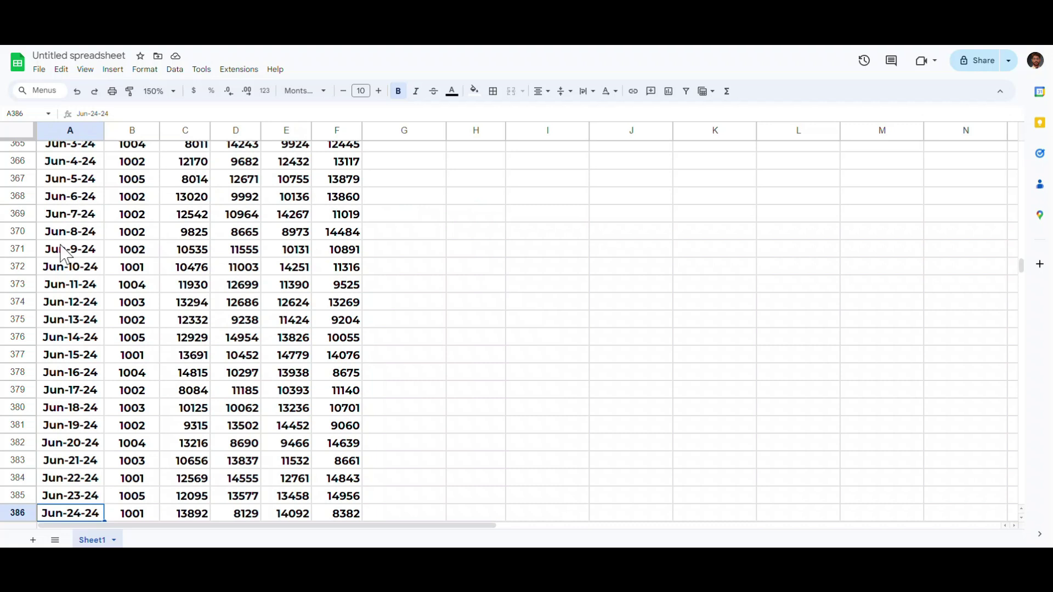
pyautogui.scroll(-3, 82, 307)
pyautogui.click(70, 363)
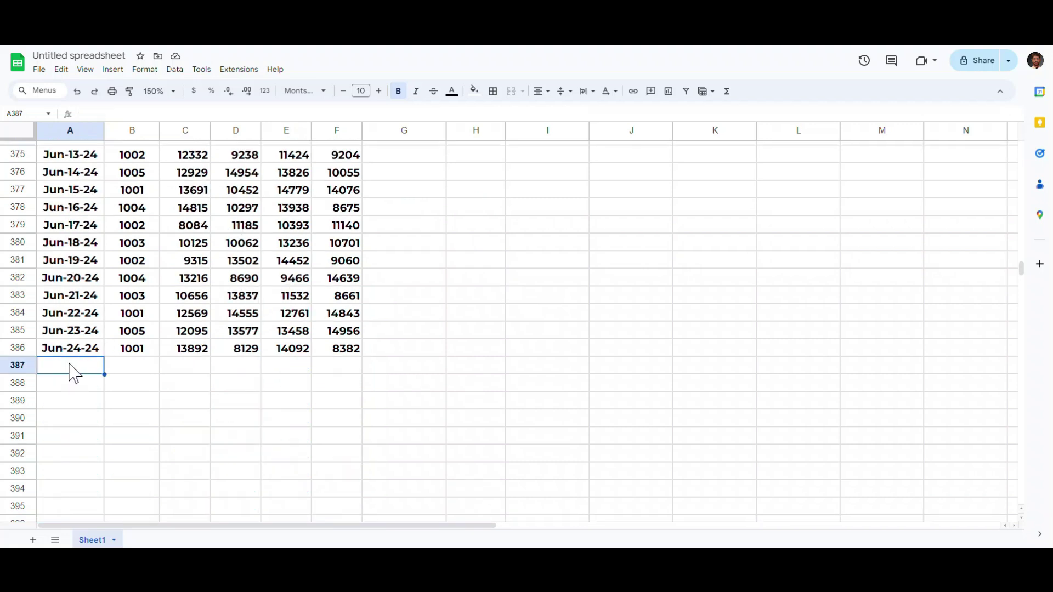
pyautogui.write('6-24')
pyautogui.write('-24')
pyautogui.press('Return')
pyautogui.click(69, 366)
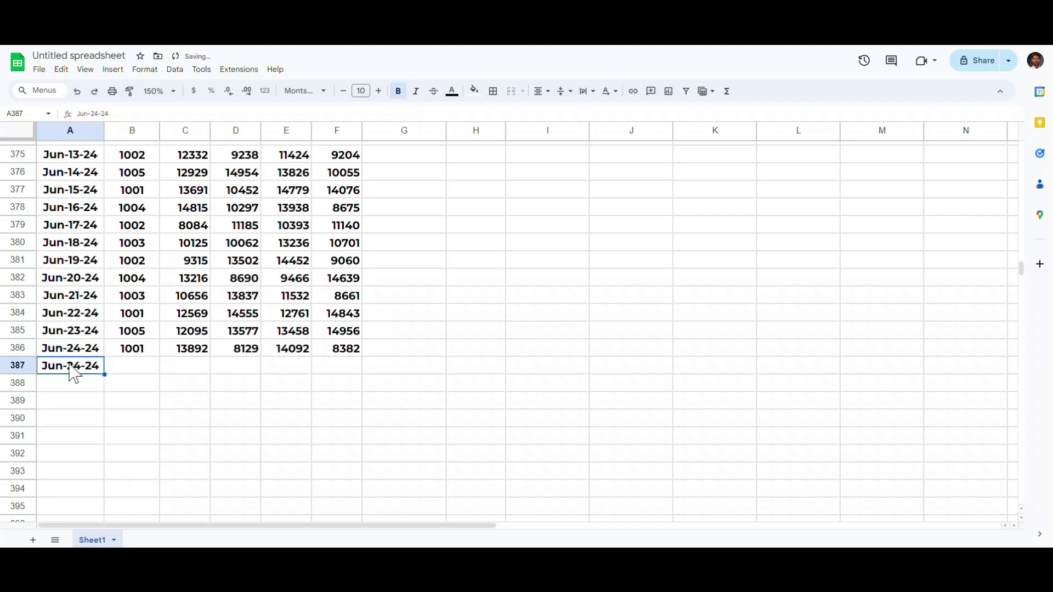
# Return to the Jun-10-23 date and check how far its row's data extends
pyautogui.hotkey('ctrl', 'Up')
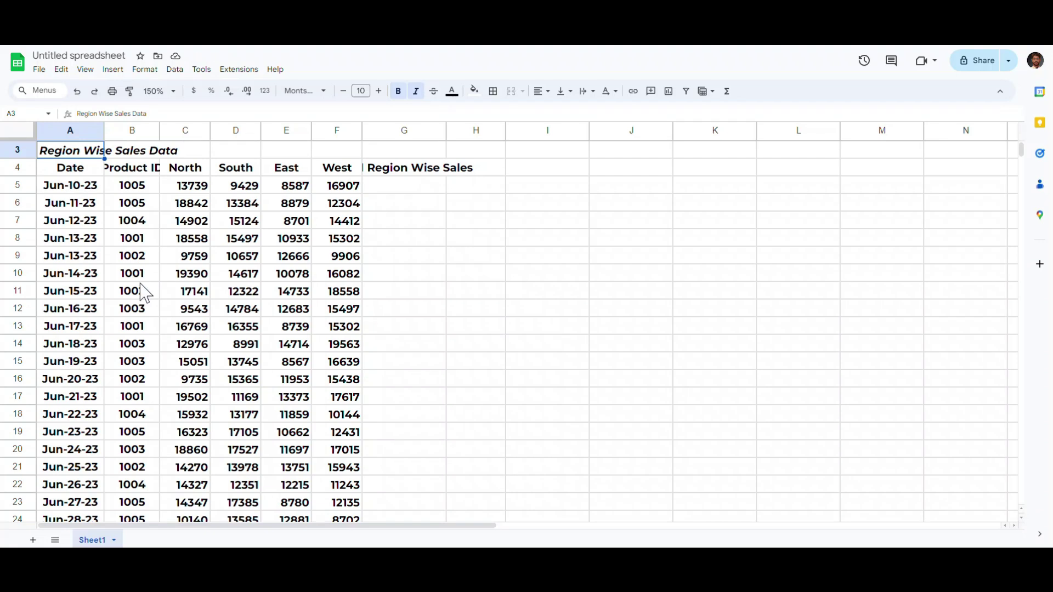
pyautogui.click(71, 189)
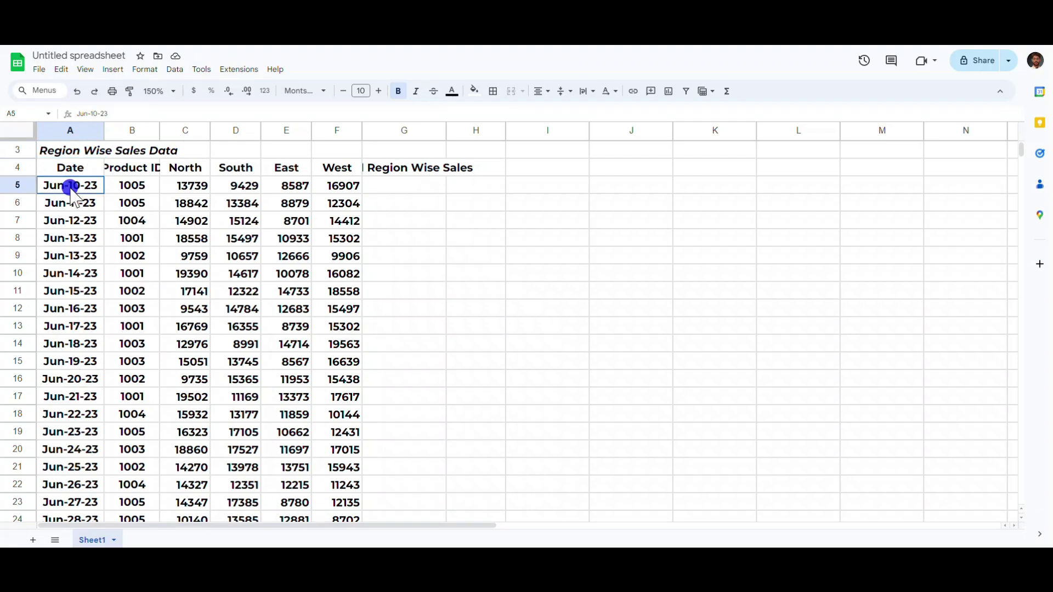
pyautogui.hotkey('ctrl', 'Right')
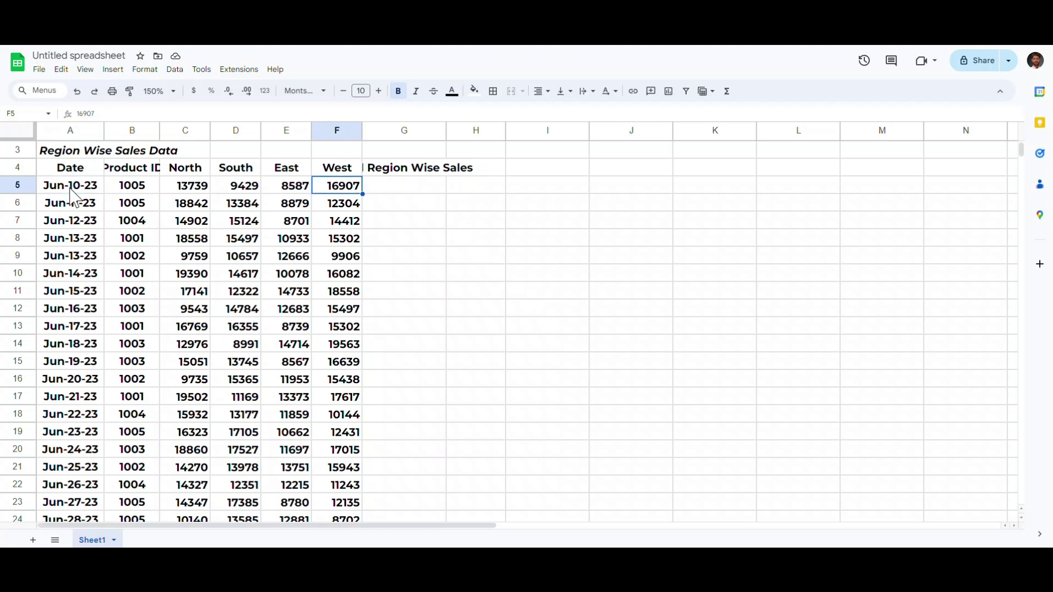
pyautogui.hotkey('ctrl', 'Left')
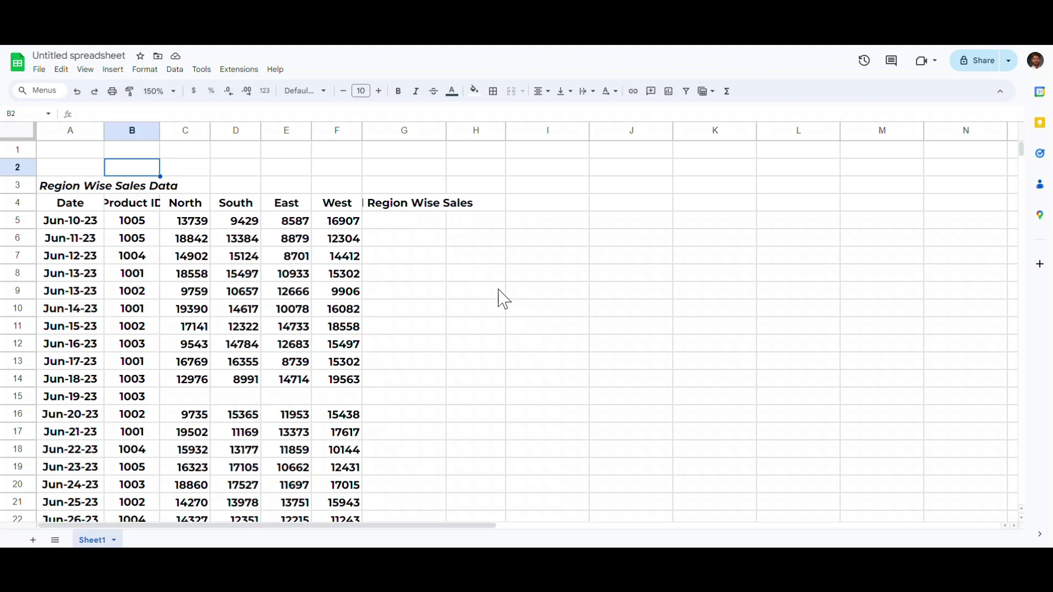
# Select C5:F386, past the blank row 15, and apply dollar currency formatting
pyautogui.moveTo(186, 222); pyautogui.dragTo(336, 538)
pyautogui.hotkey('ctrl', 'Home')
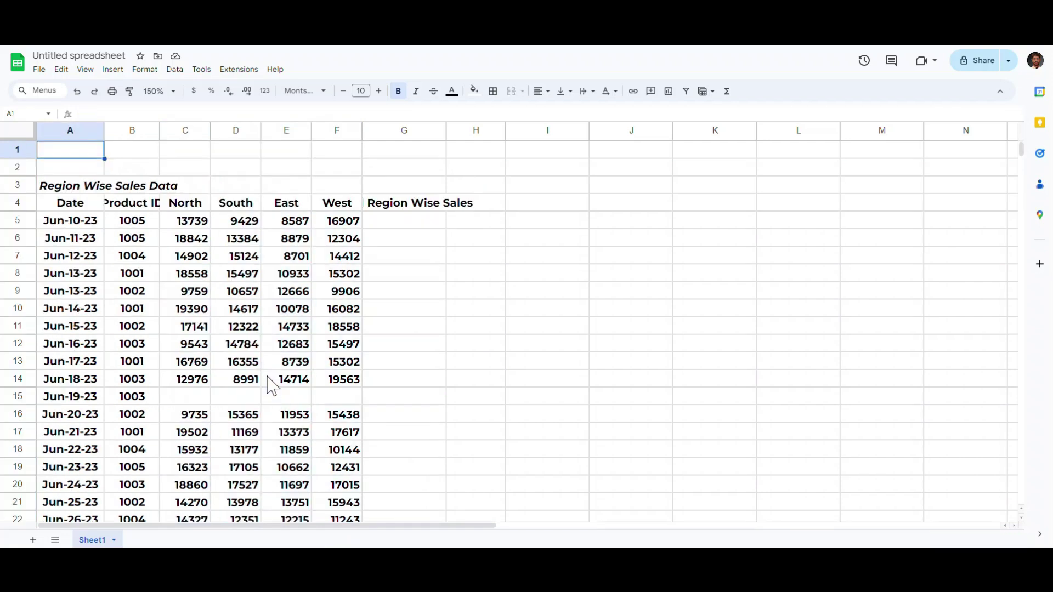
pyautogui.moveTo(192, 225)
pyautogui.mouseDown()
pyautogui.moveTo(198, 236)
pyautogui.moveTo(194, 226)
pyautogui.mouseUp()
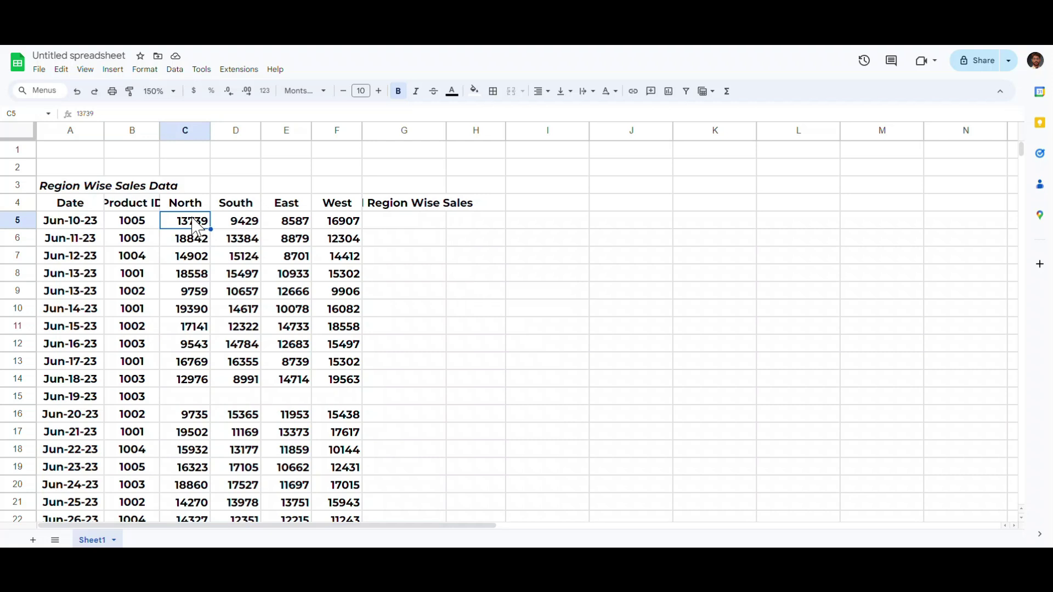
pyautogui.hotkey('ctrl', 'shift', 'Right')
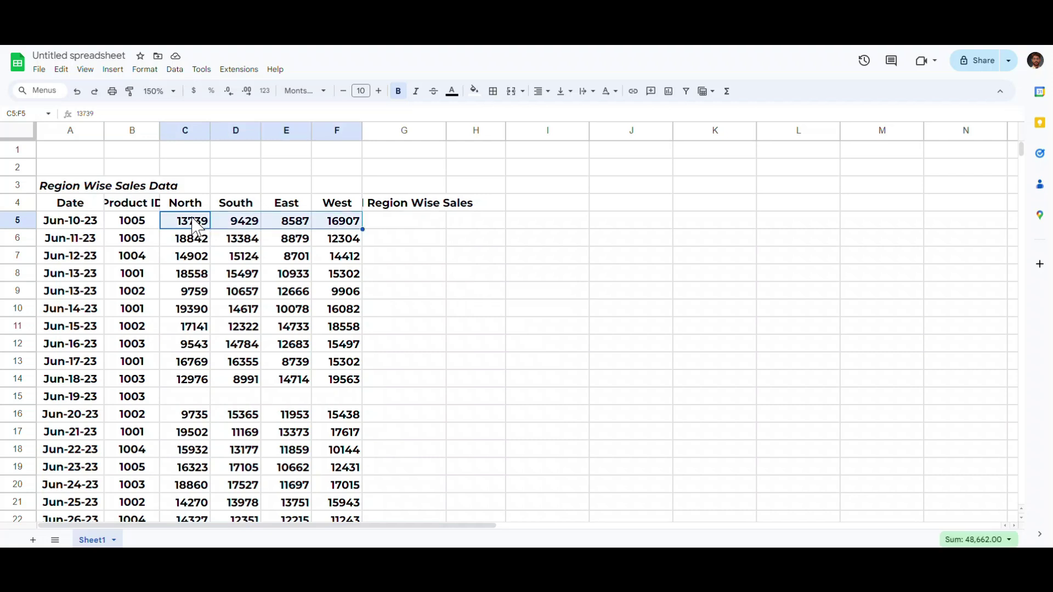
pyautogui.hotkey('ctrl', 'shift', 'Down')
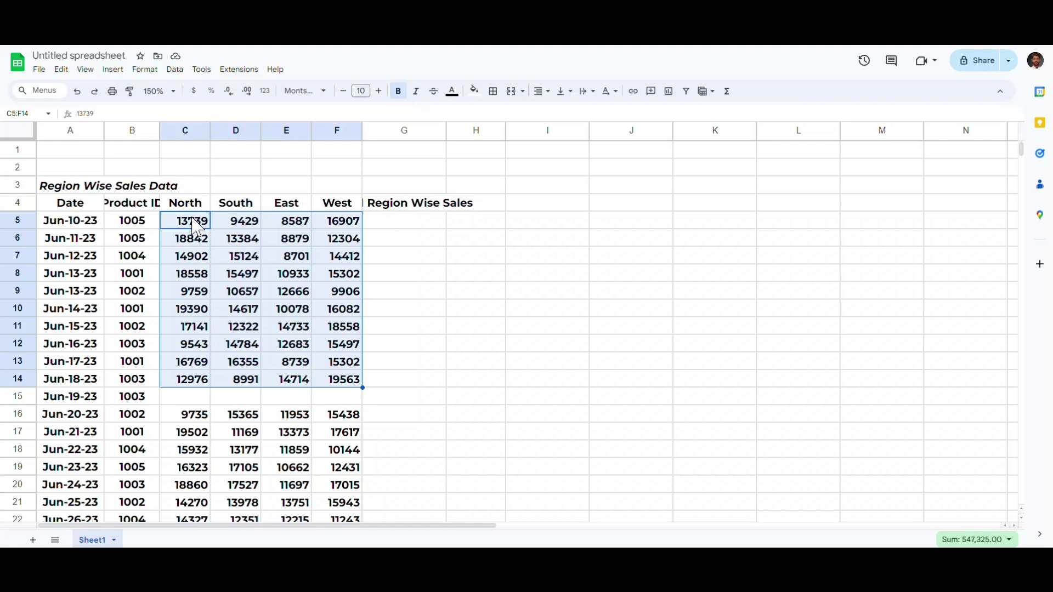
pyautogui.hotkey('ctrl', 'shift', 'Down')
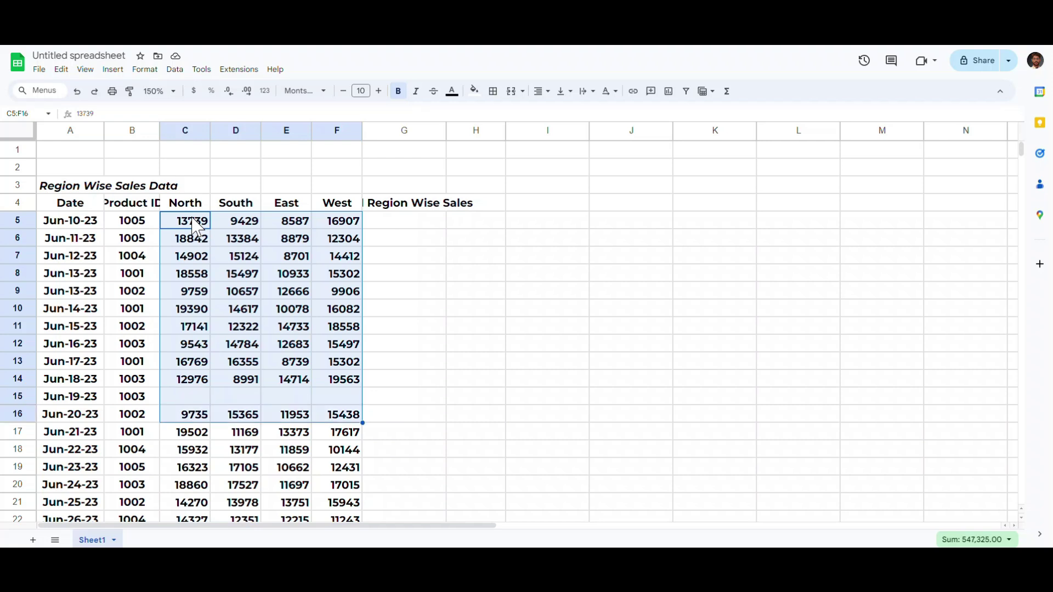
pyautogui.hotkey('ctrl', 'shift', 'Down')
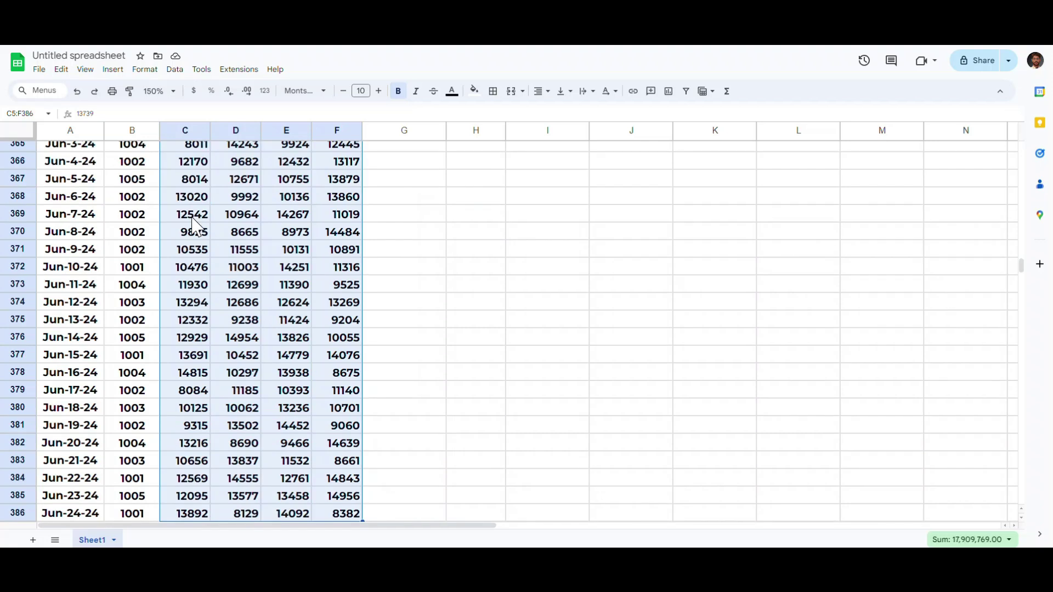
pyautogui.hotkey('ctrl', 'shift', '4')
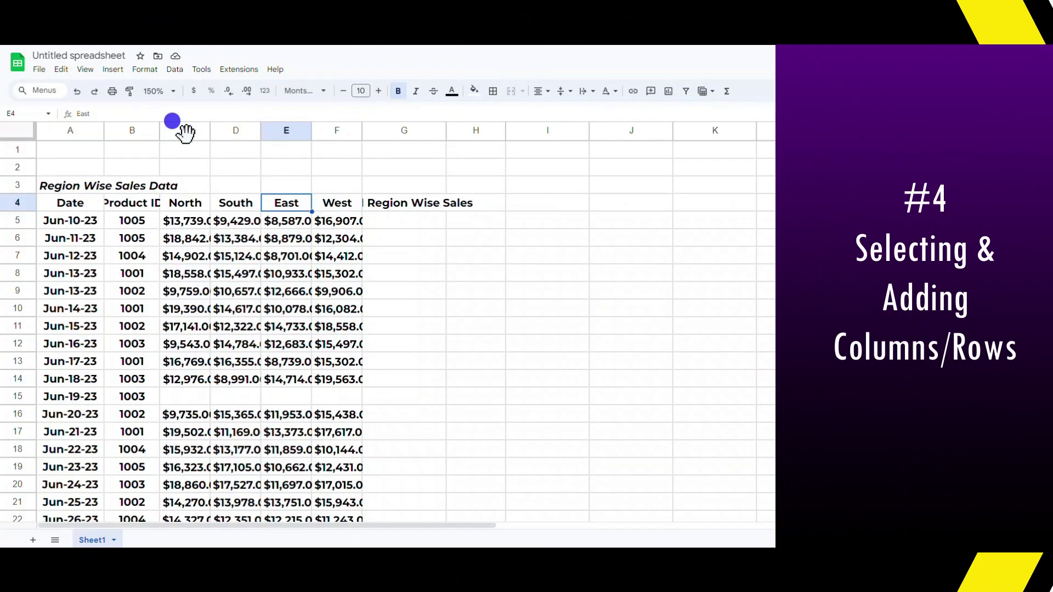
pyautogui.rightClick(184, 130)
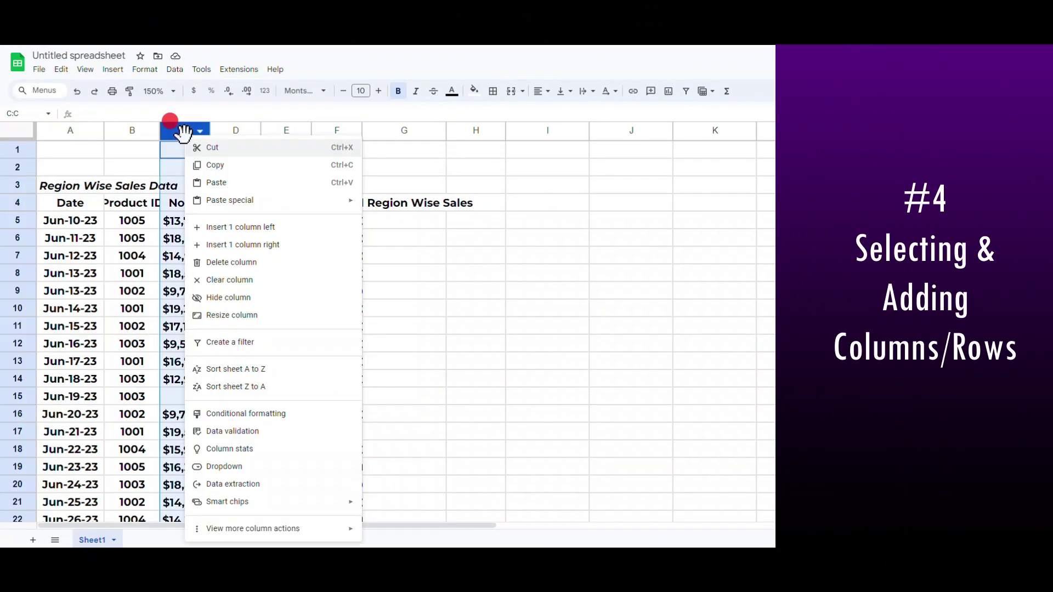
pyautogui.click(222, 227)
pyautogui.rightClick(181, 130)
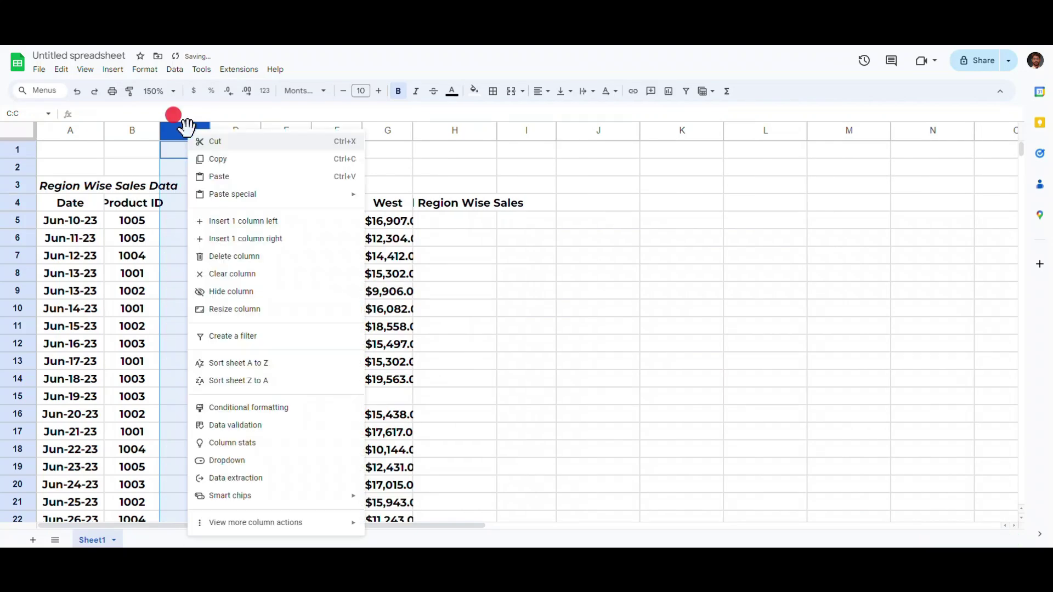
pyautogui.click(225, 223)
pyautogui.rightClick(176, 130)
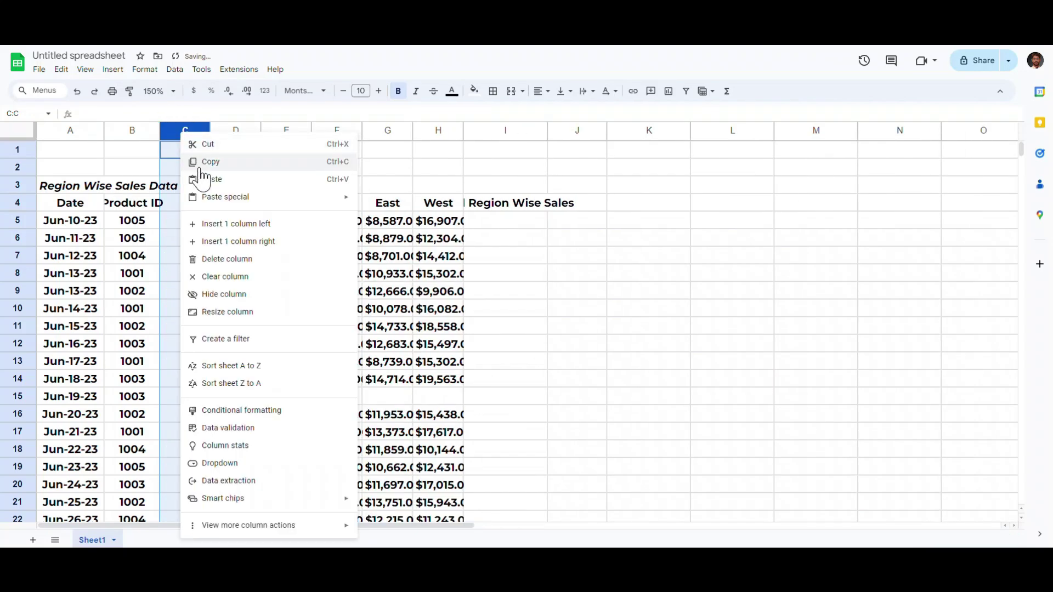
pyautogui.click(220, 225)
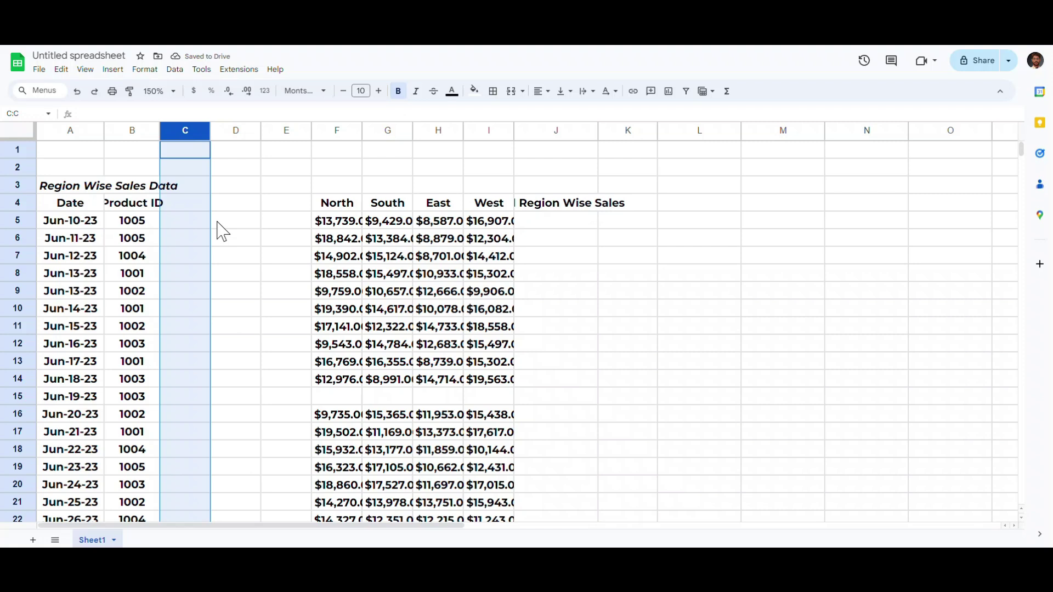
pyautogui.hotkey('ctrl', 'z')
pyautogui.hotkey('ctrl', 'z')
pyautogui.hotkey('ctrl', 'z')
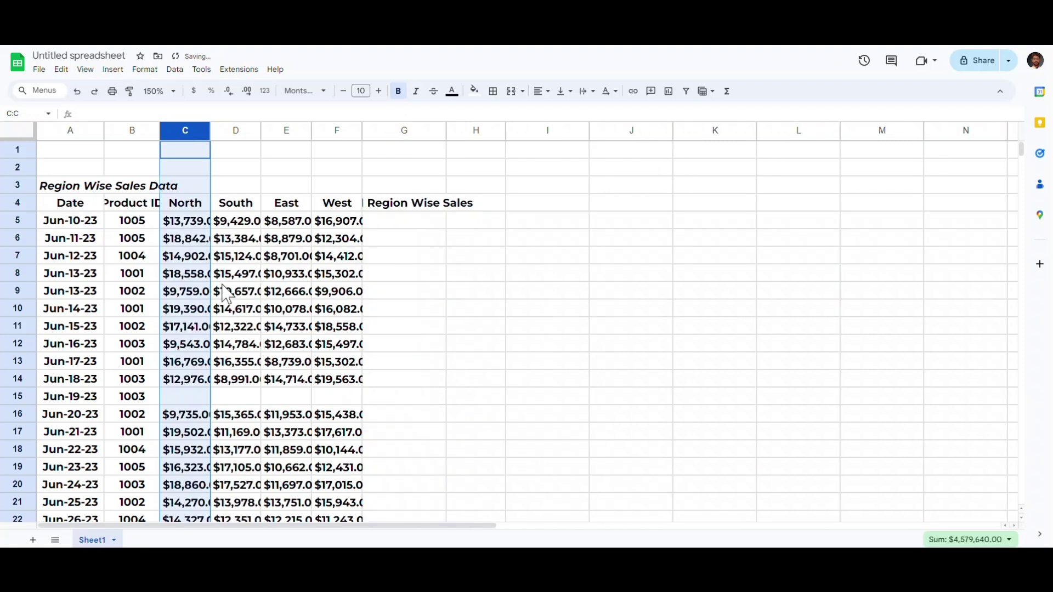
pyautogui.click(189, 269)
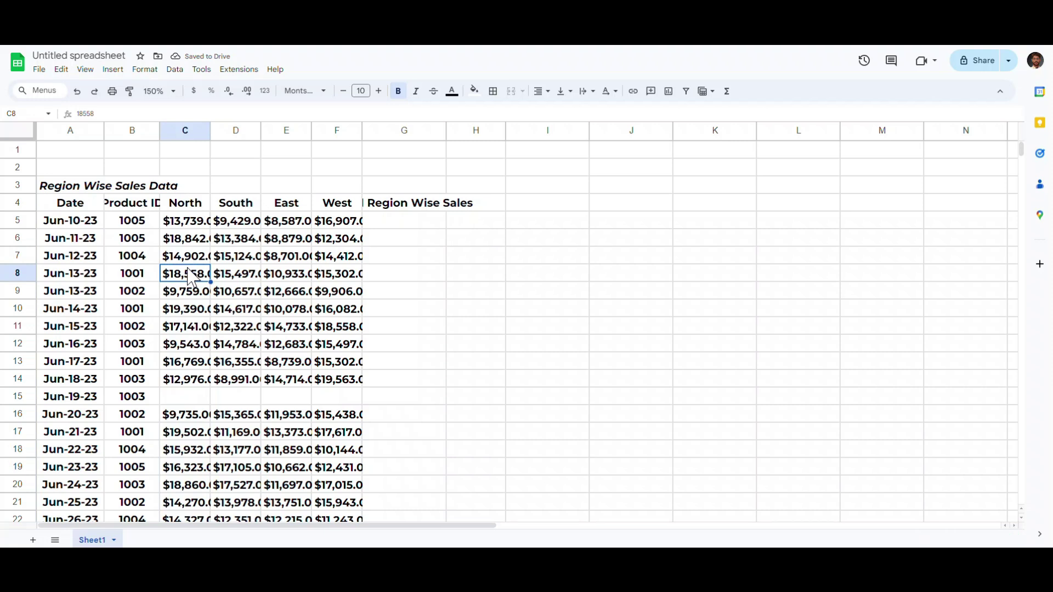
pyautogui.hotkey('ctrl', 'space')
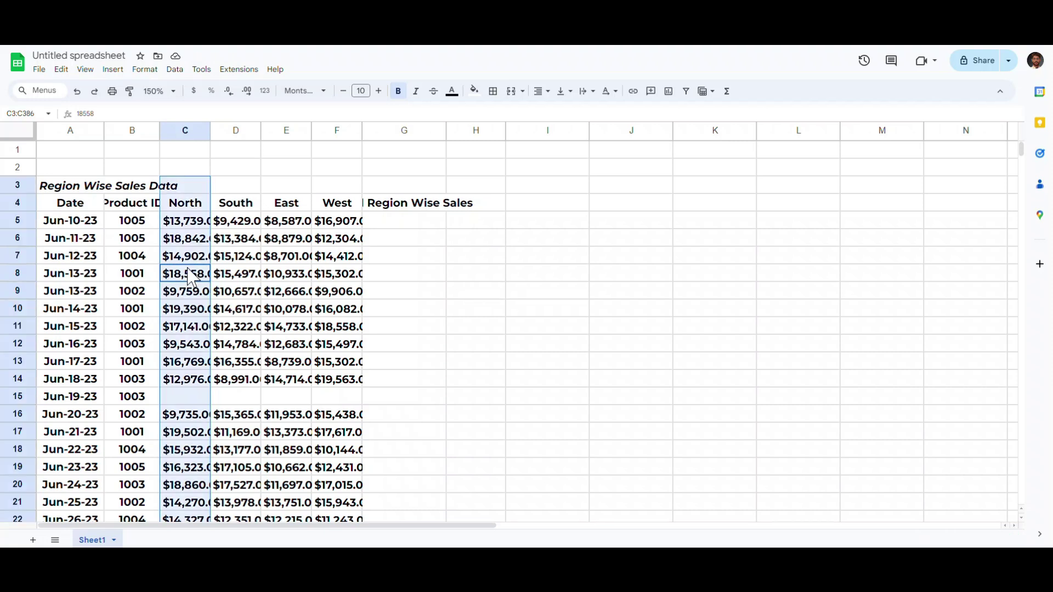
pyautogui.hotkey('ctrl', 'space')
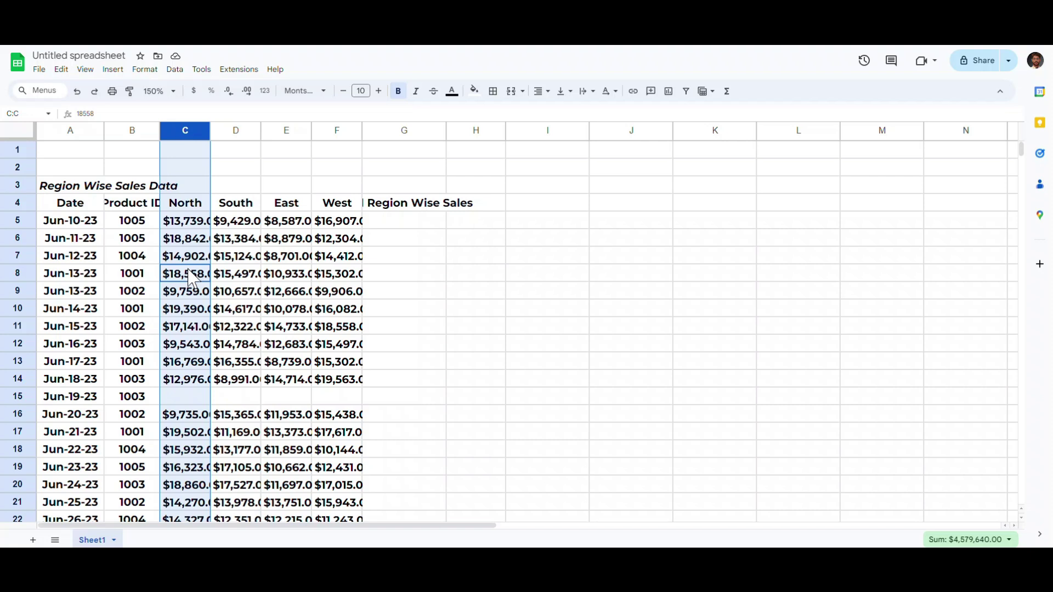
pyautogui.click(189, 165)
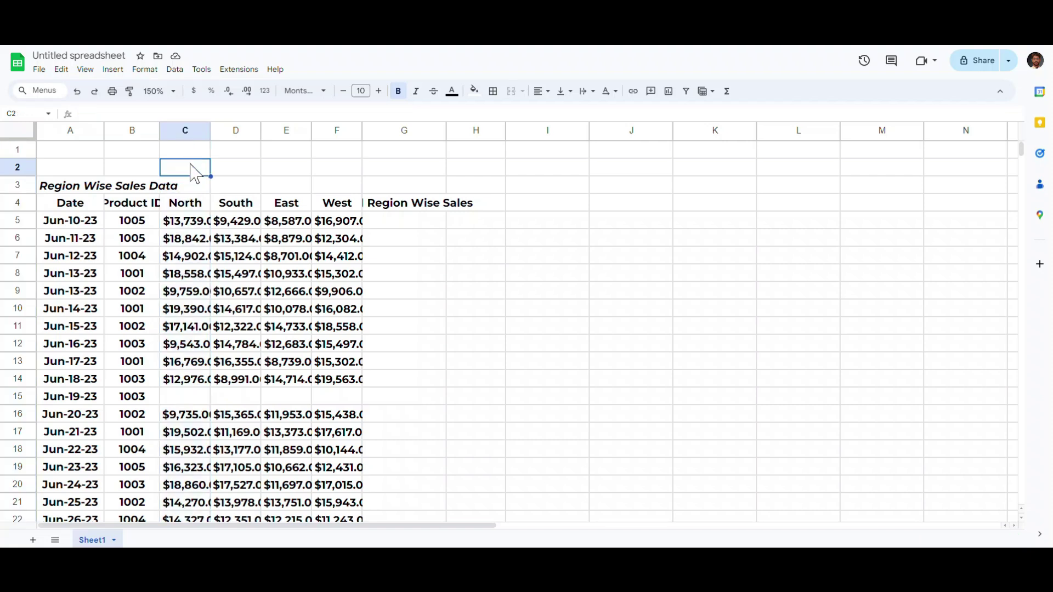
pyautogui.hotkey('ctrl', 'space')
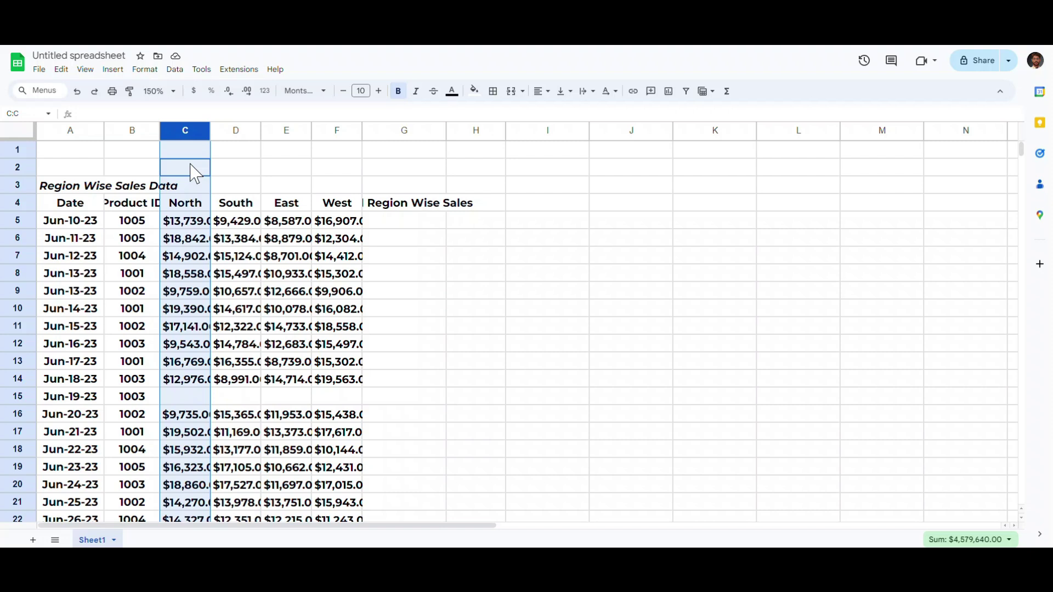
pyautogui.hotkey('ctrl', 'alt', '=')
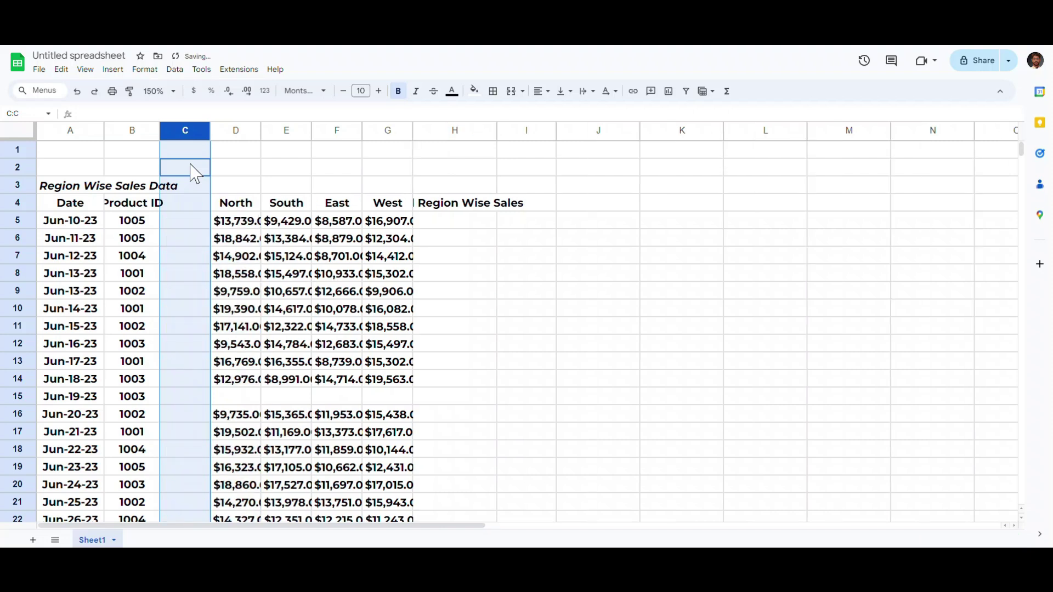
pyautogui.hotkey('ctrl', 'alt', '=')
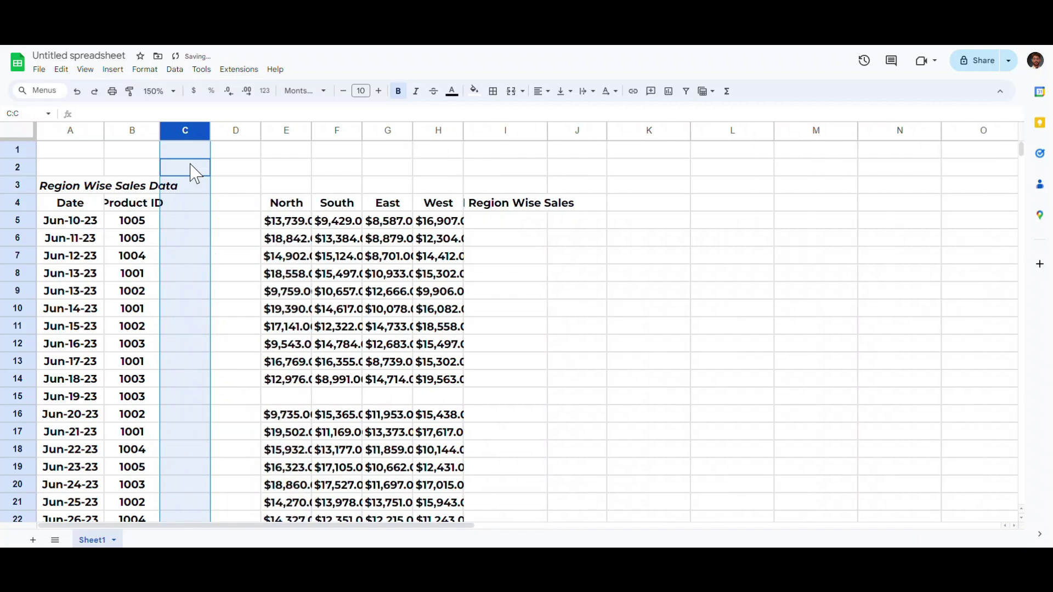
pyautogui.hotkey('ctrl', 'alt', '=')
pyautogui.hotkey('ctrl', 'alt', '=')
pyautogui.hotkey('ctrl', 'alt', '=')
pyautogui.hotkey('ctrl', 'alt', '=')
pyautogui.hotkey('ctrl', 'alt', '=')
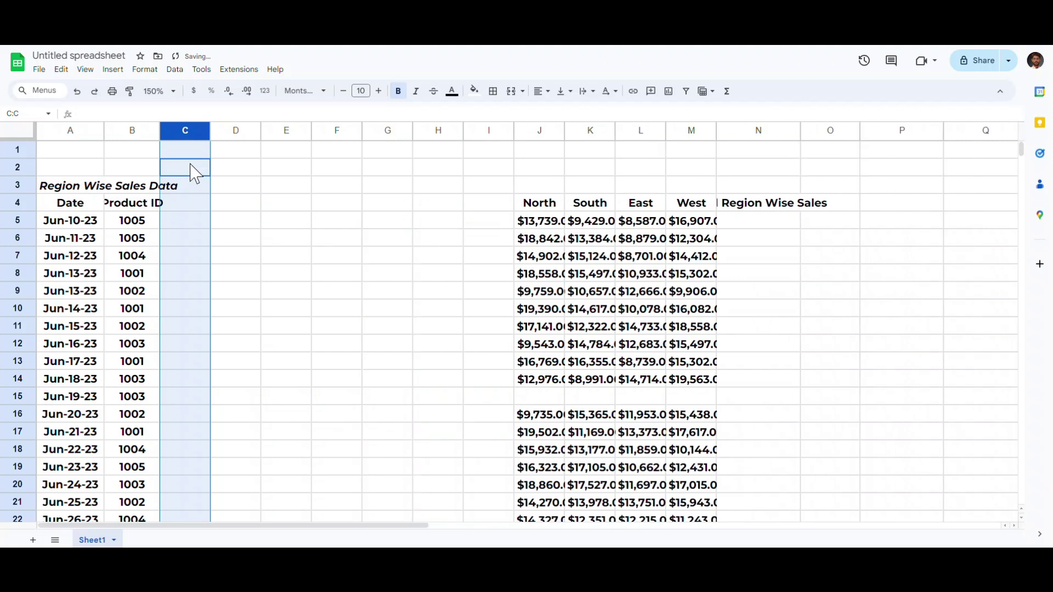
pyautogui.hotkey('ctrl', 'alt', '-')
pyautogui.hotkey('ctrl', 'alt', '-')
pyautogui.hotkey('ctrl', 'alt', '-')
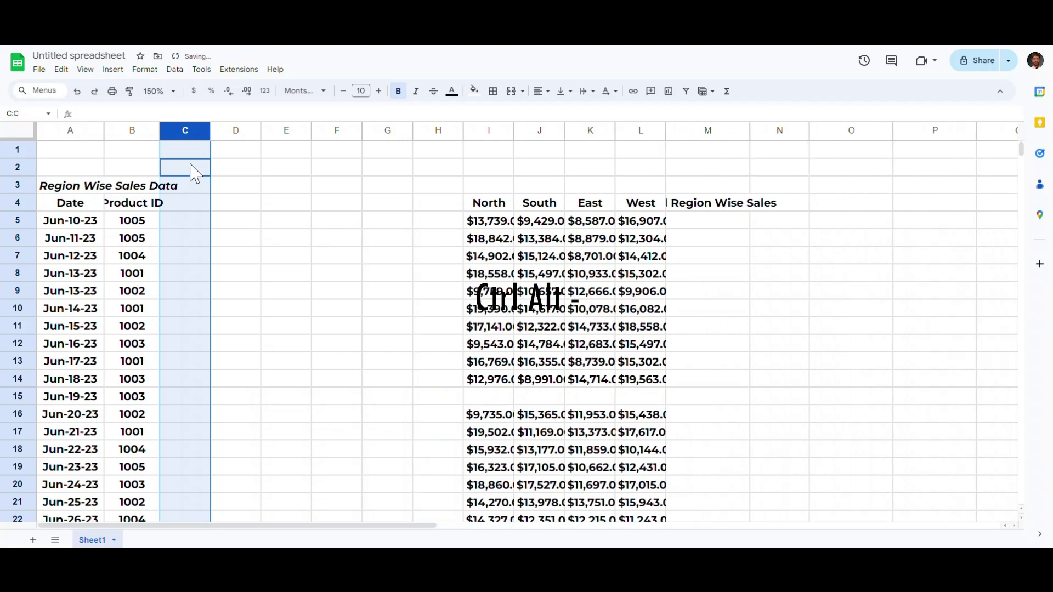
pyautogui.hotkey('ctrl', 'alt', '-')
pyautogui.hotkey('ctrl', 'alt', '-')
pyautogui.hotkey('ctrl', 'alt', '-')
pyautogui.hotkey('ctrl', 'alt', '-')
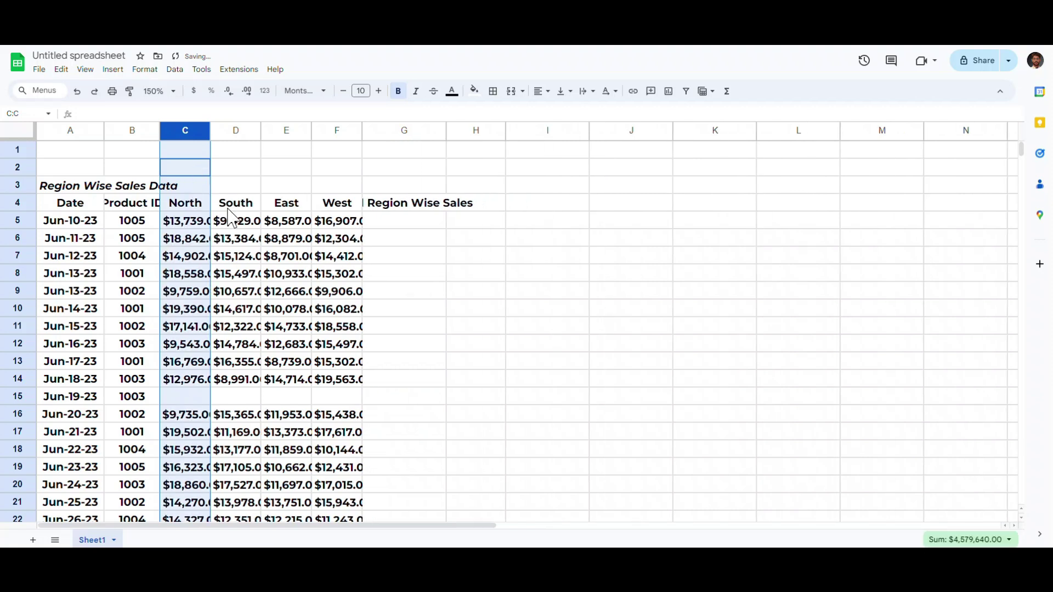
pyautogui.click(257, 321)
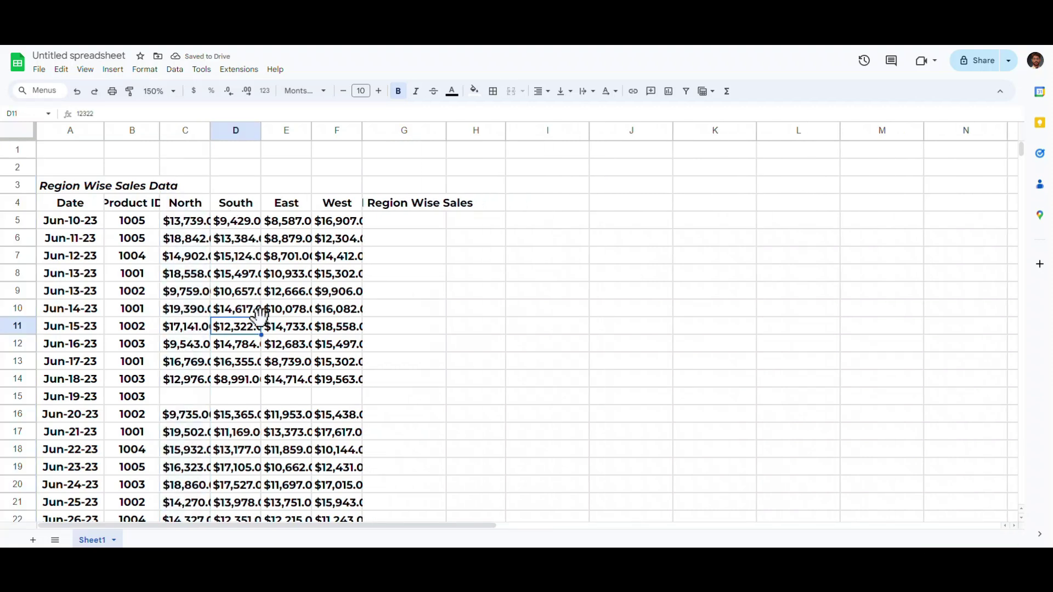
pyautogui.hotkey('shift', 'space')
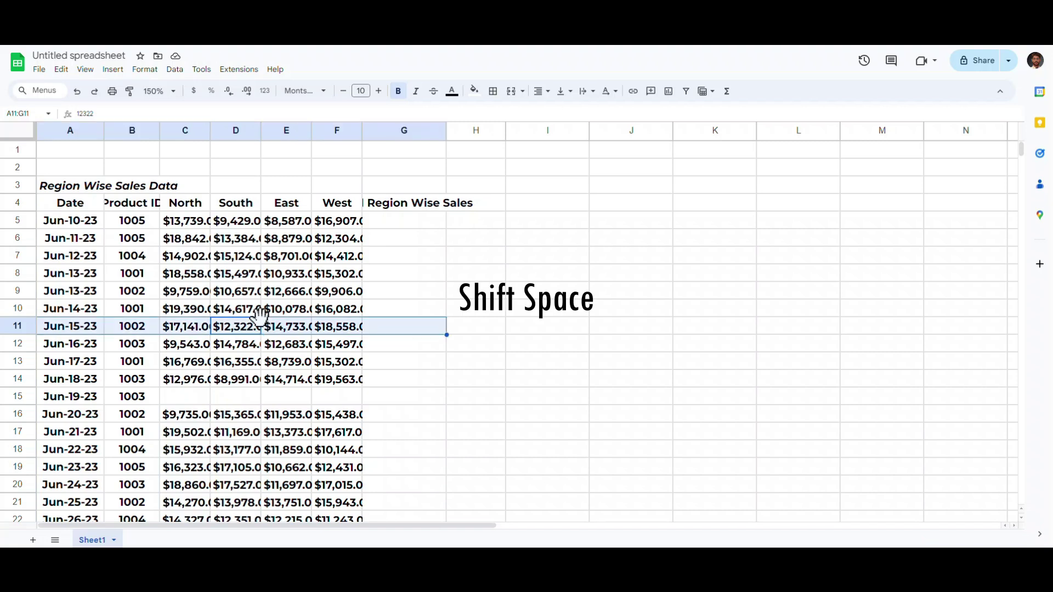
pyautogui.hotkey('shift', 'space')
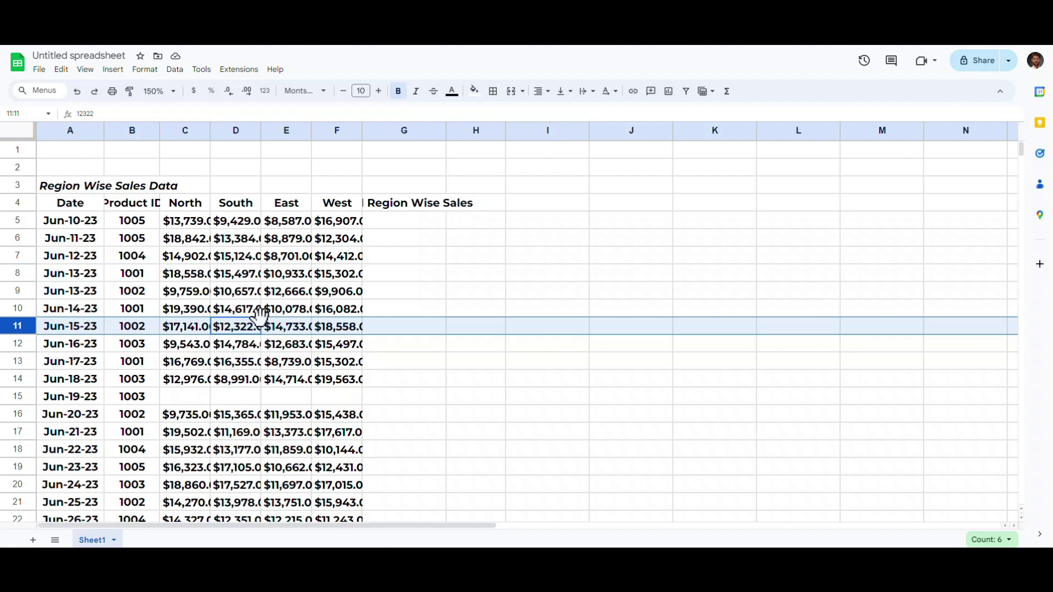
pyautogui.hotkey('ctrl', 'alt', '=')
pyautogui.hotkey('ctrl', 'alt', '=')
pyautogui.hotkey('ctrl', 'alt', '=')
pyautogui.hotkey('ctrl', 'alt', '=')
pyautogui.hotkey('ctrl', 'alt', '=')
pyautogui.hotkey('ctrl', 'alt', '=')
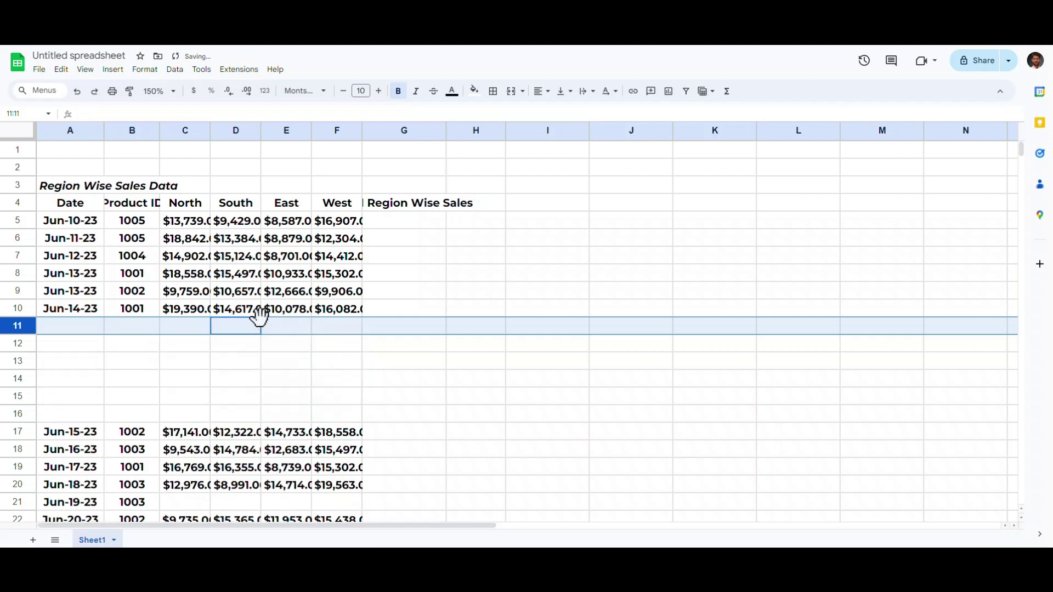
pyautogui.hotkey('ctrl', 'alt', '-')
pyautogui.hotkey('ctrl', 'alt', '-')
pyautogui.hotkey('ctrl', 'alt', '-')
pyautogui.hotkey('ctrl', 'alt', '-')
pyautogui.hotkey('ctrl', 'alt', '-')
pyautogui.hotkey('ctrl', 'alt', '-')
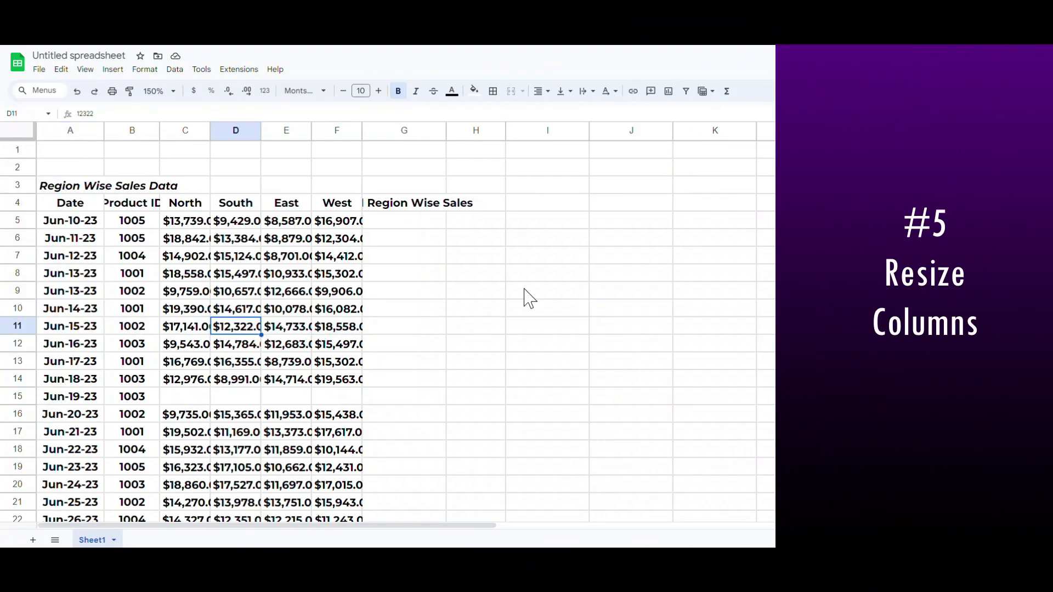
# Select columns C through F and auto-fit their widths so amounts like $13,739.00 show fully
pyautogui.click(184, 222)
pyautogui.moveTo(184, 222); pyautogui.dragTo(348, 243)
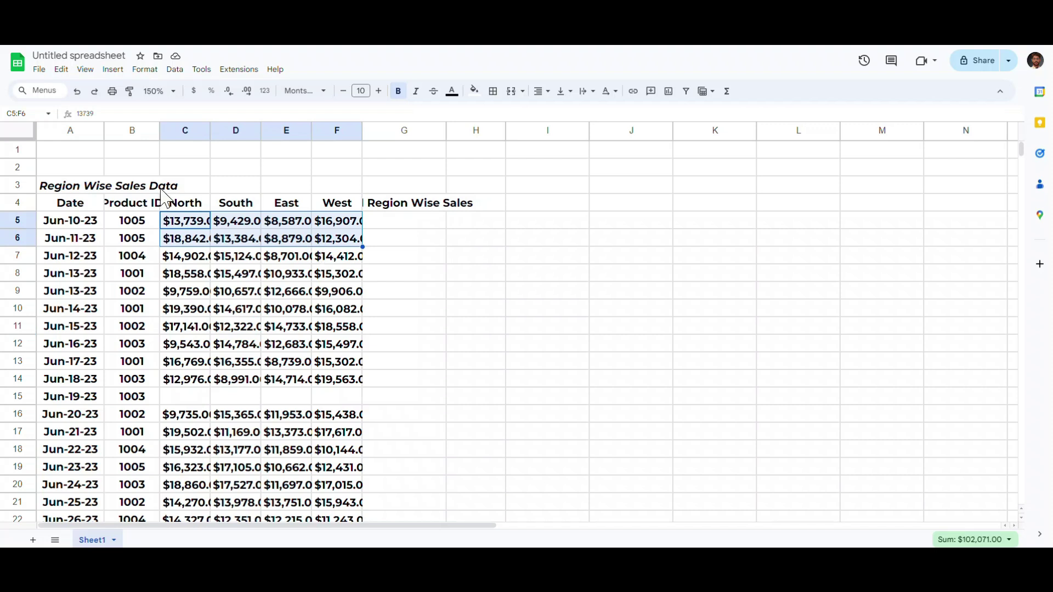
pyautogui.moveTo(331, 131); pyautogui.dragTo(187, 132)
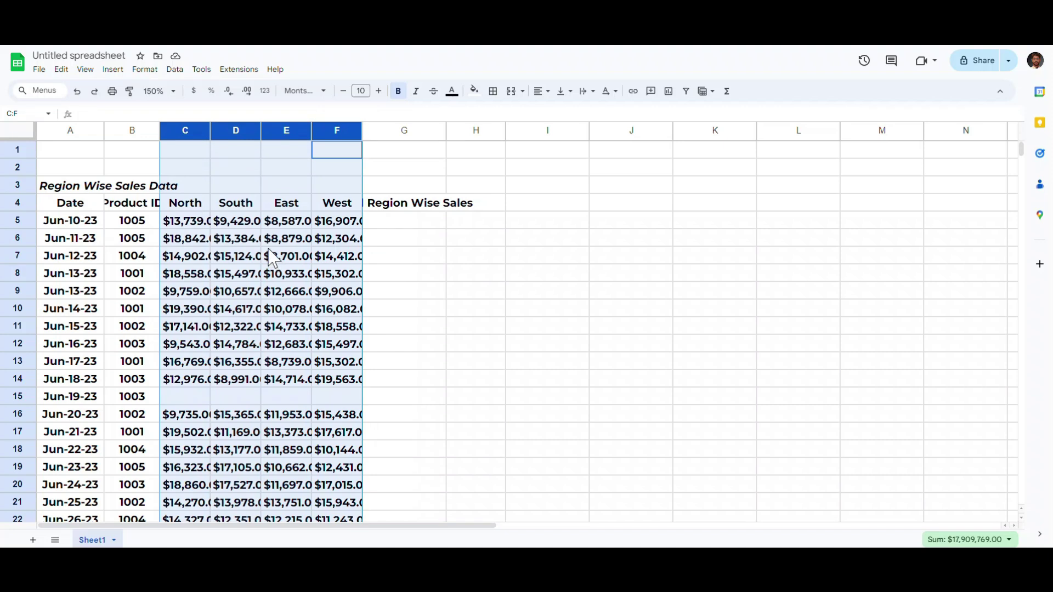
pyautogui.doubleClick(258, 134)
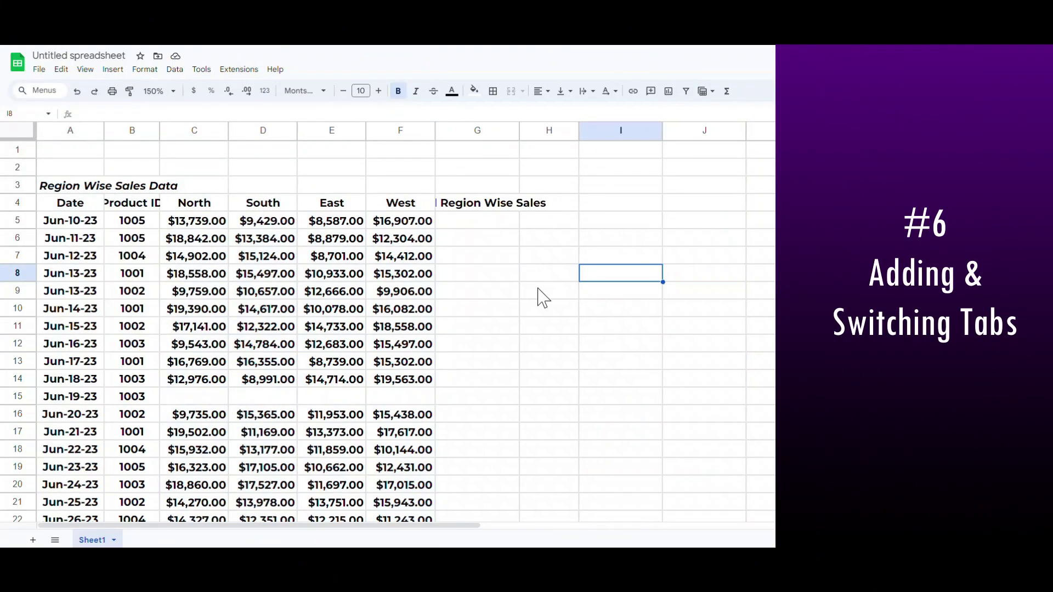
pyautogui.click(540, 296)
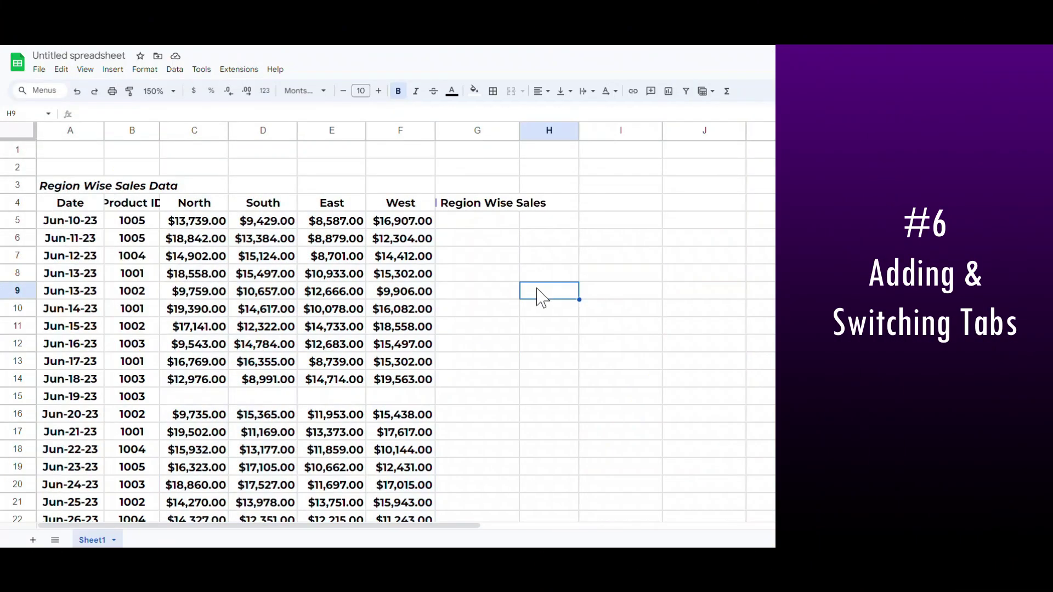
# Add new blank sheets after Sheet1 with Shift+F11
pyautogui.hotkey('shift', 'F11')
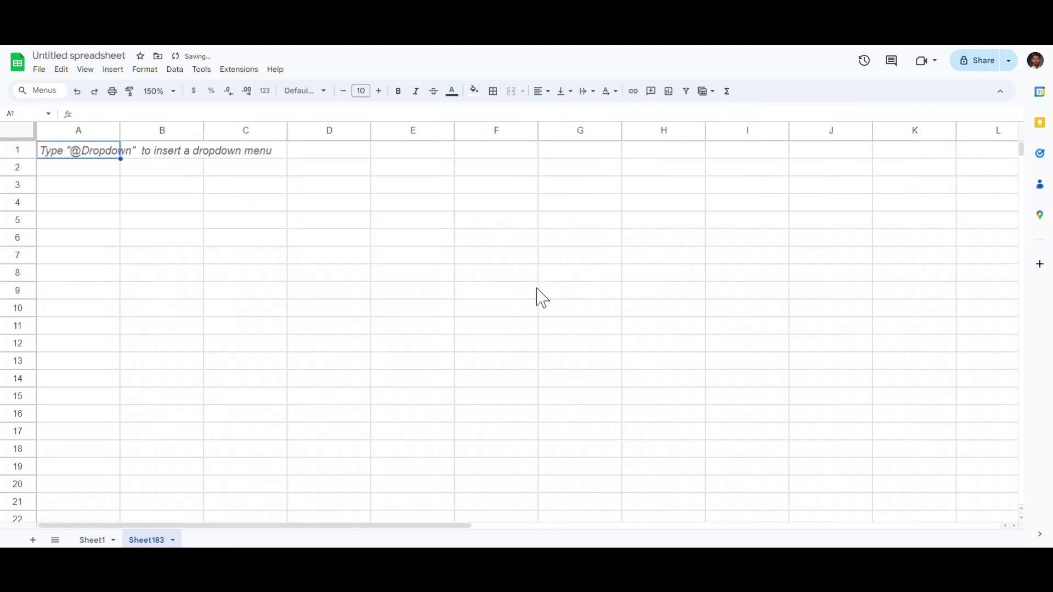
pyautogui.hotkey('shift', 'F11')
pyautogui.hotkey('shift', 'F11')
pyautogui.hotkey('shift', 'F11')
pyautogui.hotkey('shift', 'F11')
pyautogui.hotkey('shift', 'F11')
pyautogui.hotkey('shift', 'F11')
pyautogui.hotkey('shift', 'F11')
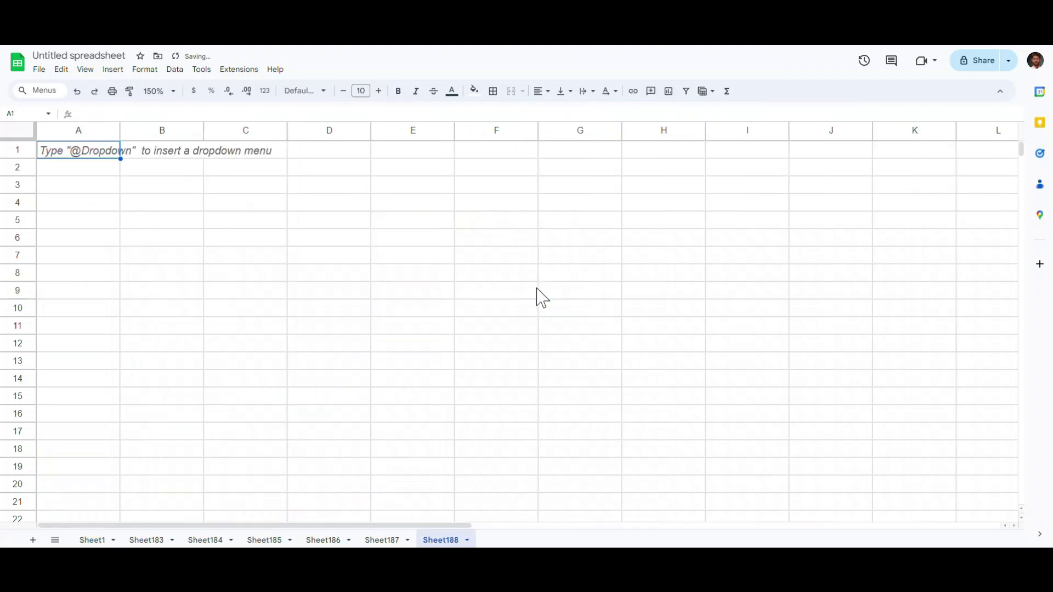
pyautogui.hotkey('shift', 'F11')
pyautogui.hotkey('shift', 'F11')
pyautogui.hotkey('shift', 'F11')
pyautogui.hotkey('shift', 'F11')
pyautogui.hotkey('shift', 'F11')
pyautogui.hotkey('shift', 'F11')
pyautogui.hotkey('shift', 'F11')
pyautogui.hotkey('shift', 'F11')
pyautogui.hotkey('shift', 'F11')
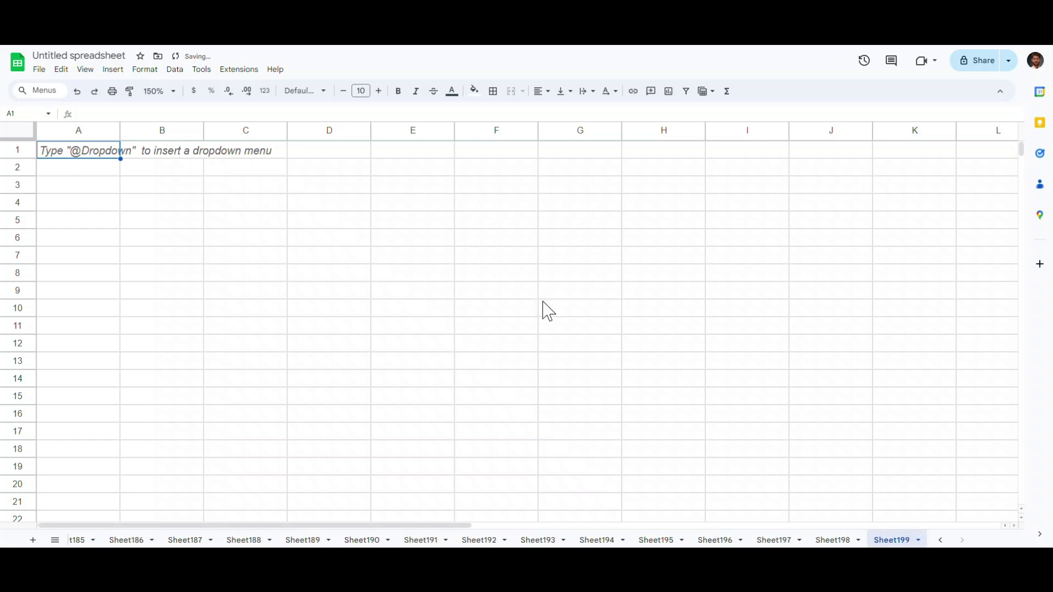
# Move among the new sheets, including Sheet194 and Sheet190, ending on Sheet195
pyautogui.click(715, 540)
pyautogui.click(602, 541)
pyautogui.click(480, 540)
pyautogui.click(373, 542)
pyautogui.hotkey('ctrl', 'shift', 'pagedown')
pyautogui.hotkey('ctrl', 'shift', 'pagedown')
pyautogui.hotkey('ctrl', 'shift', 'pagedown')
pyautogui.hotkey('ctrl', 'shift', 'pagedown')
pyautogui.hotkey('ctrl', 'shift', 'pagedown')
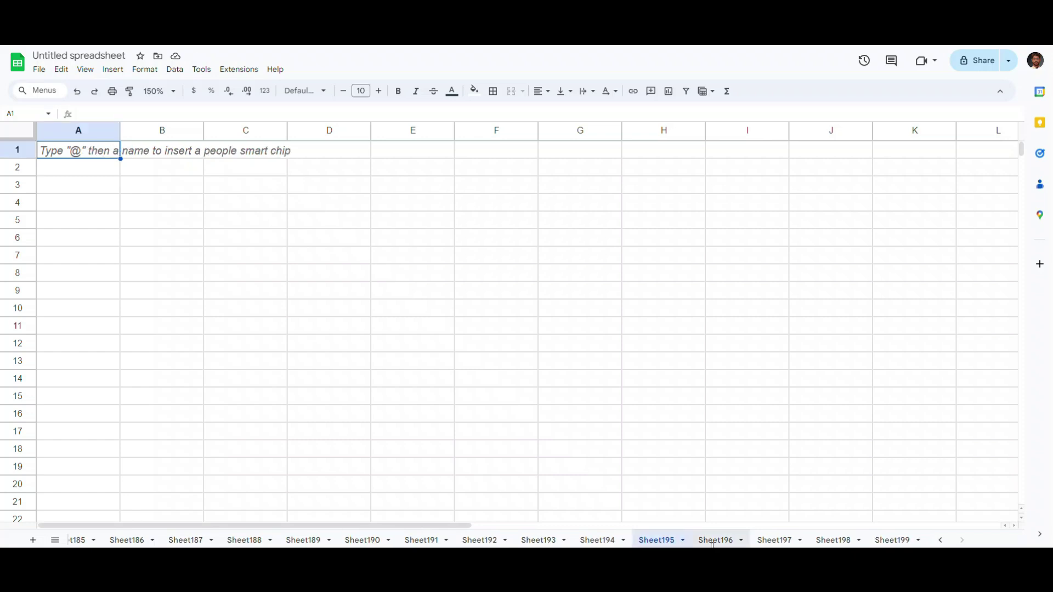
pyautogui.hotkey('ctrl', 'shift', 'pagedown')
pyautogui.hotkey('ctrl', 'shift', 'pagedown')
pyautogui.hotkey('ctrl', 'shift', 'pagedown')
pyautogui.hotkey('ctrl', 'shift', 'pagedown')
pyautogui.hotkey('ctrl', 'shift', 'pagedown')
pyautogui.hotkey('ctrl', 'shift', 'pagedown')
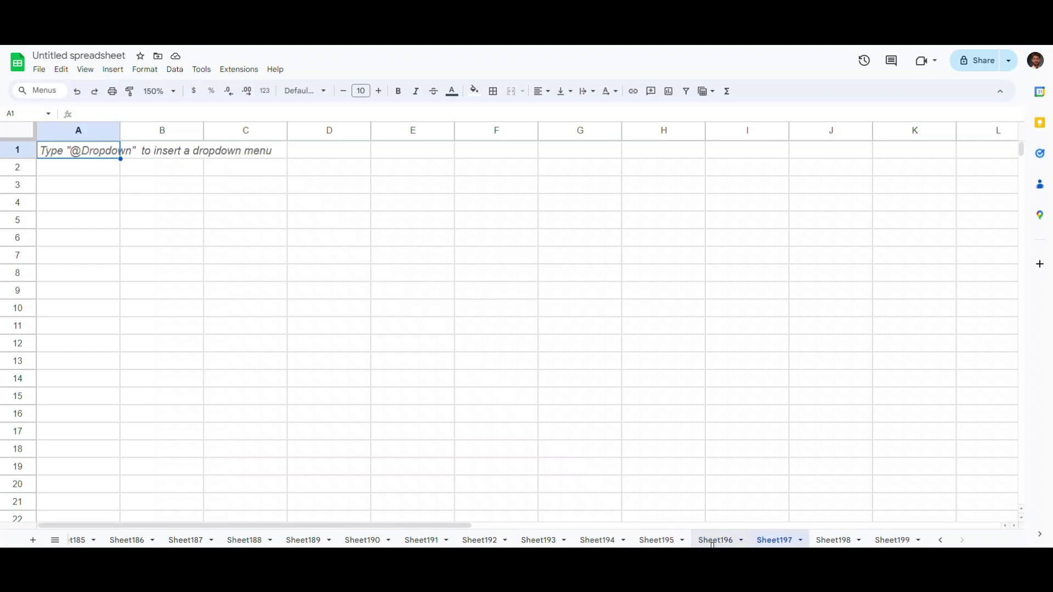
pyautogui.hotkey('ctrl', 'shift', 'pagedown')
pyautogui.hotkey('ctrl', 'shift', 'pagedown')
pyautogui.hotkey('ctrl', 'shift', 'pagedown')
pyautogui.hotkey('ctrl', 'shift', 'pagedown')
pyautogui.hotkey('ctrl', 'shift', 'pagedown')
pyautogui.hotkey('ctrl', 'shift', 'pagedown')
pyautogui.hotkey('ctrl', 'shift', 'pageup')
pyautogui.hotkey('ctrl', 'shift', 'pageup')
pyautogui.hotkey('ctrl', 'shift', 'pageup')
pyautogui.hotkey('ctrl', 'shift', 'pageup')
pyautogui.hotkey('ctrl', 'shift', 'pageup')
pyautogui.hotkey('ctrl', 'shift', 'pageup')
pyautogui.hotkey('ctrl', 'shift', 'pageup')
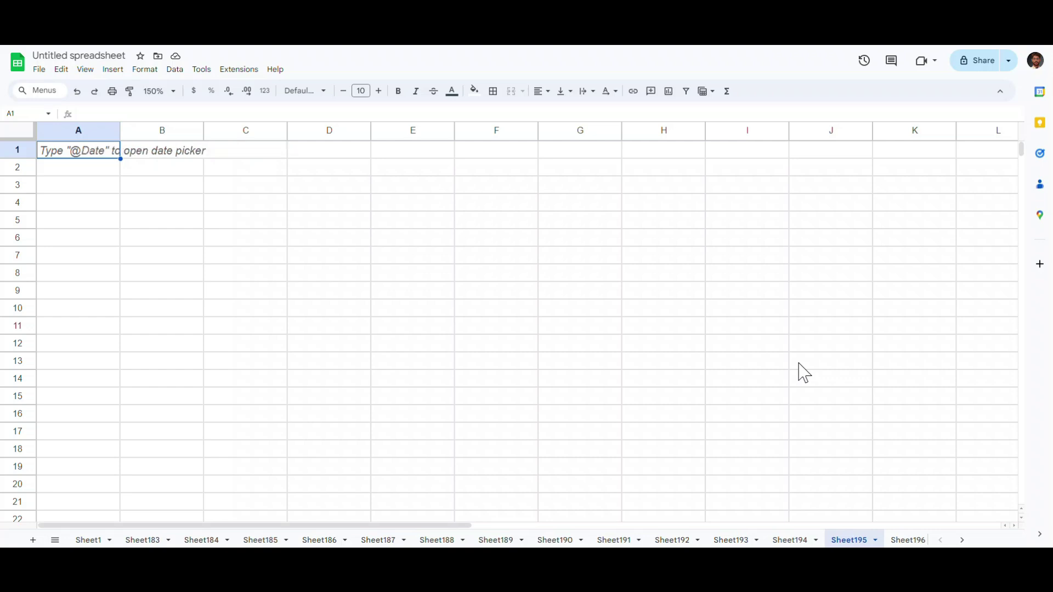
# Insert a link to Sheet1 in Sheet195's cell I11 and follow it to the sales table
pyautogui.click(740, 330)
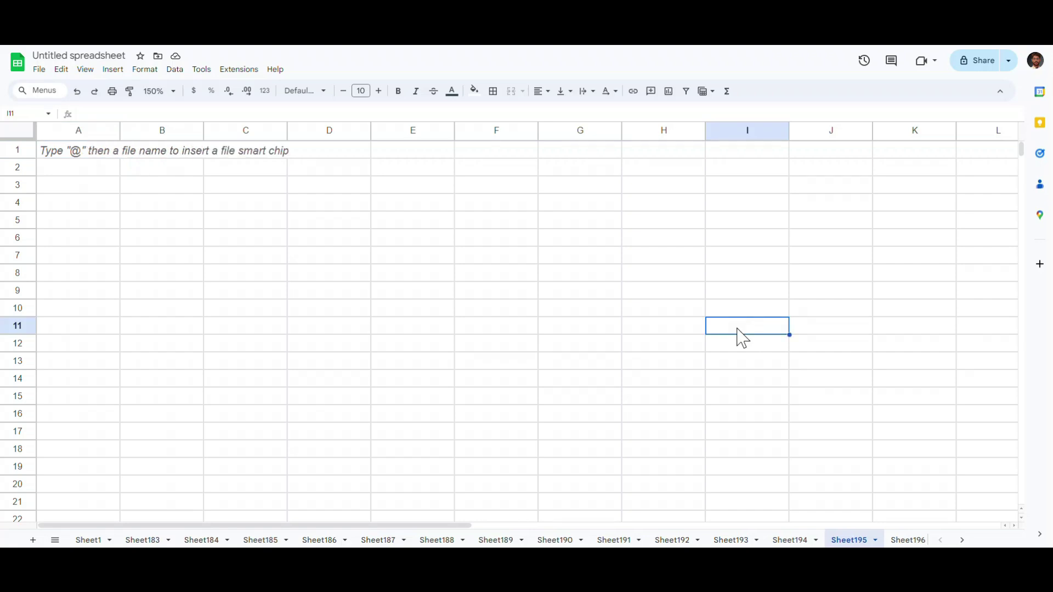
pyautogui.hotkey('ctrl', 'k')
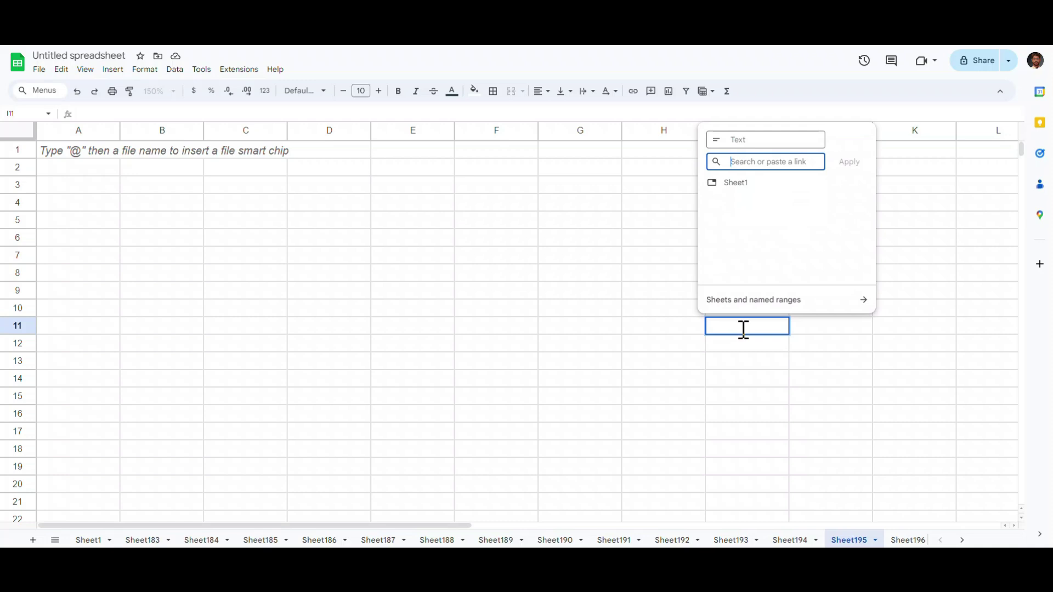
pyautogui.click(752, 302)
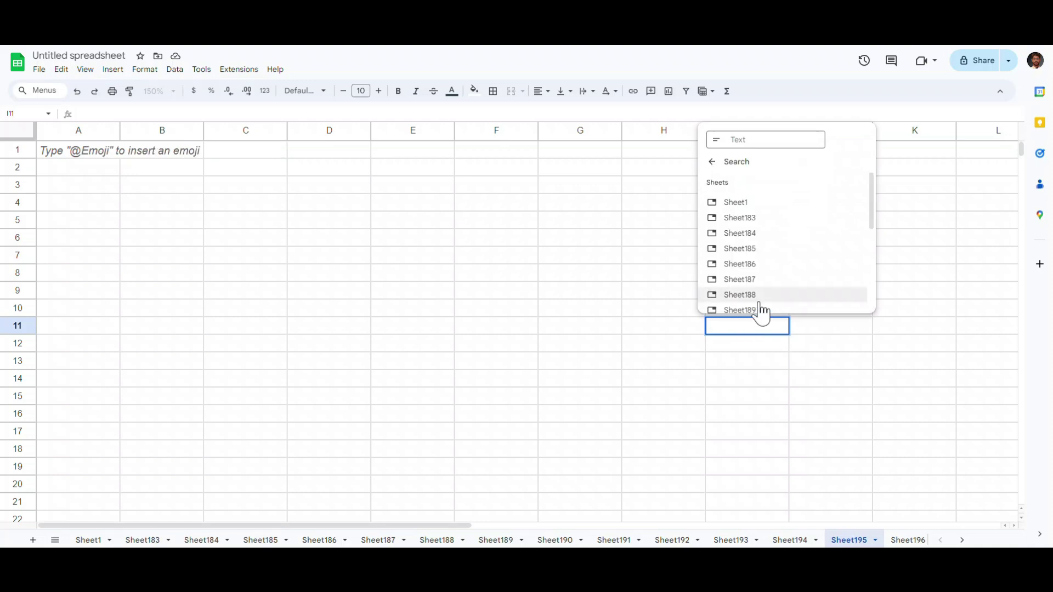
pyautogui.click(737, 202)
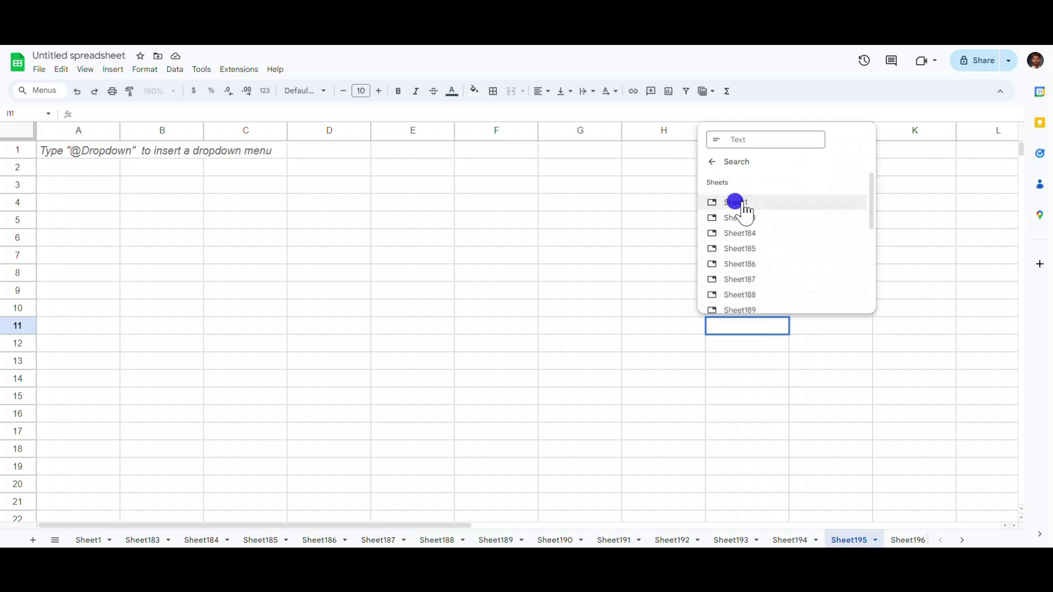
pyautogui.press('Return')
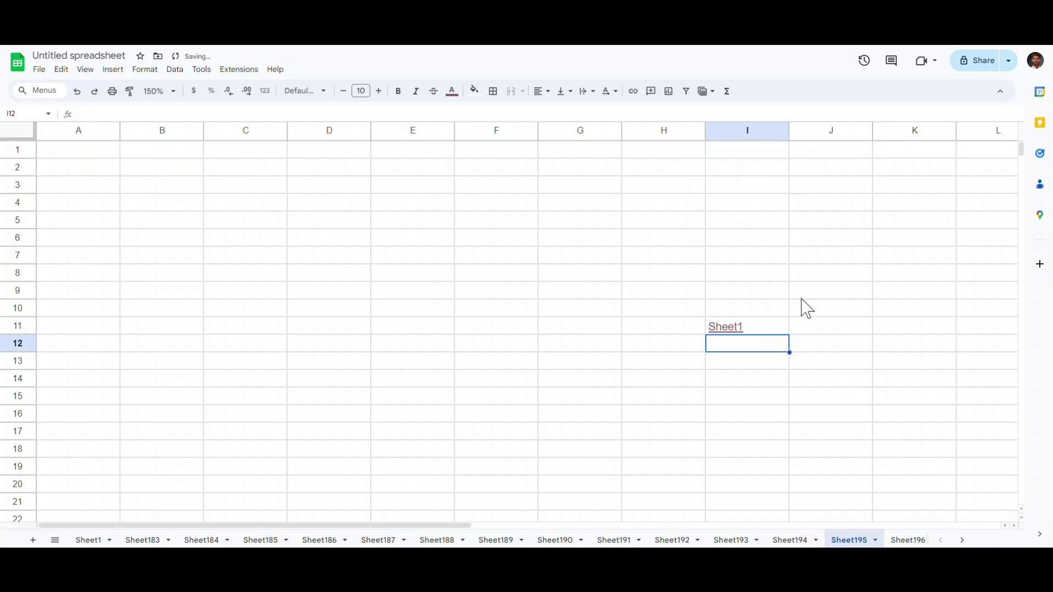
pyautogui.moveTo(732, 328)
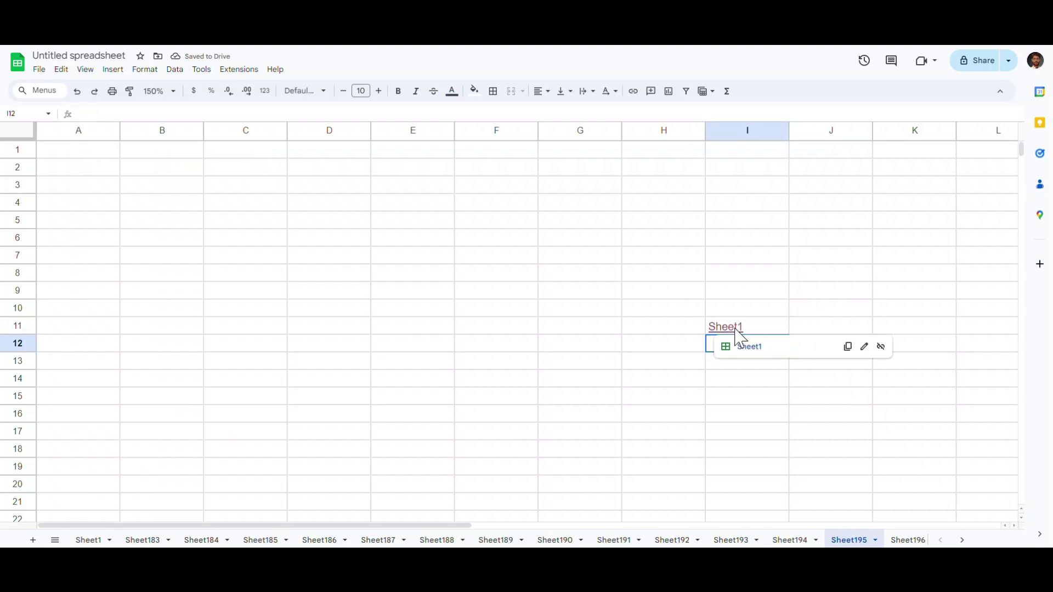
pyautogui.click(747, 348)
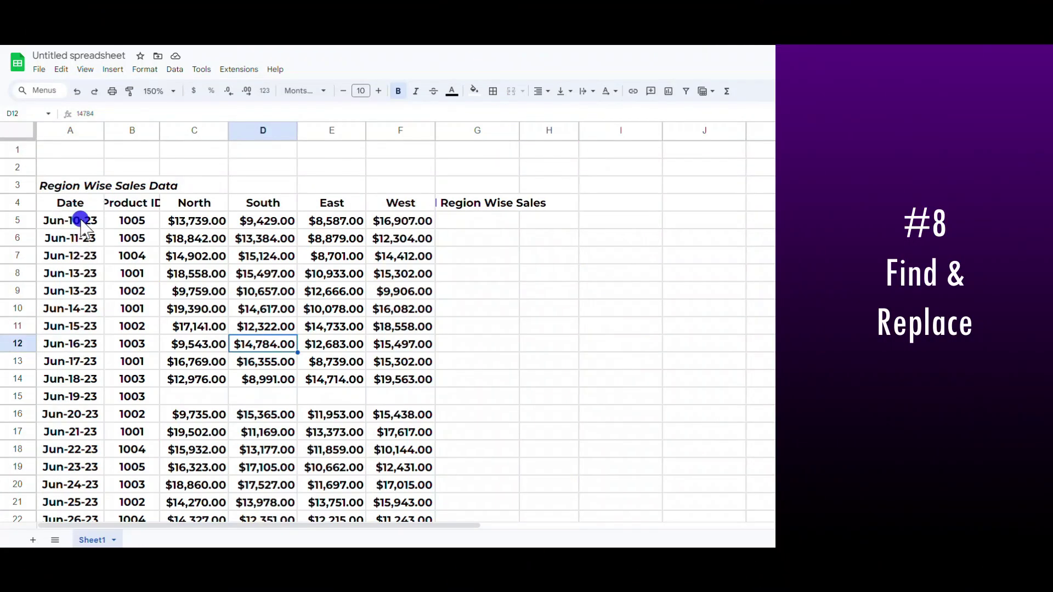
# Enter Jun as the search text and Jul as the replacement in Find and replace
pyautogui.moveTo(76, 221); pyautogui.dragTo(88, 485)
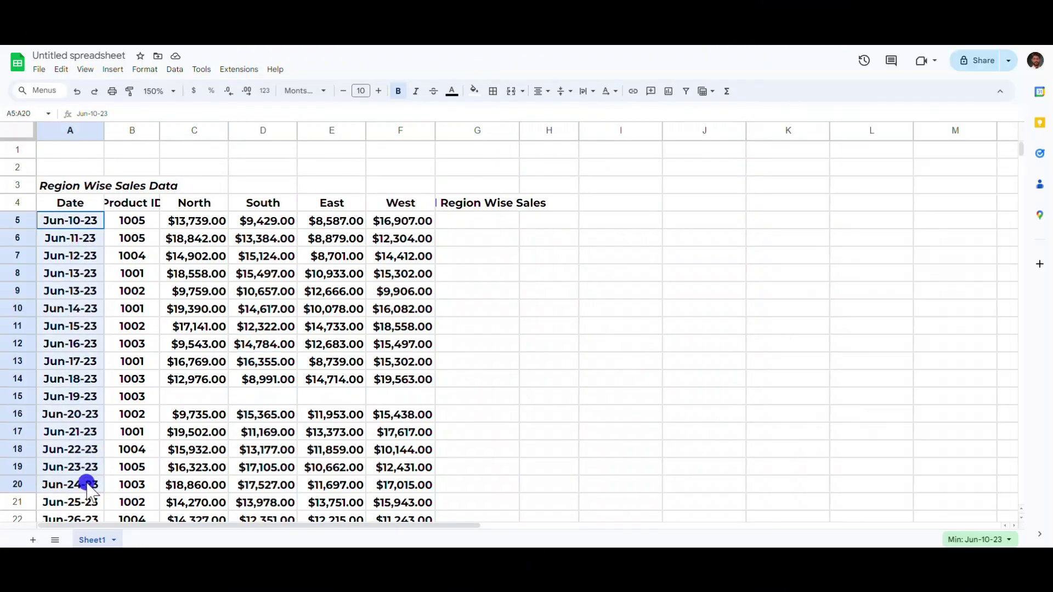
pyautogui.click(515, 310)
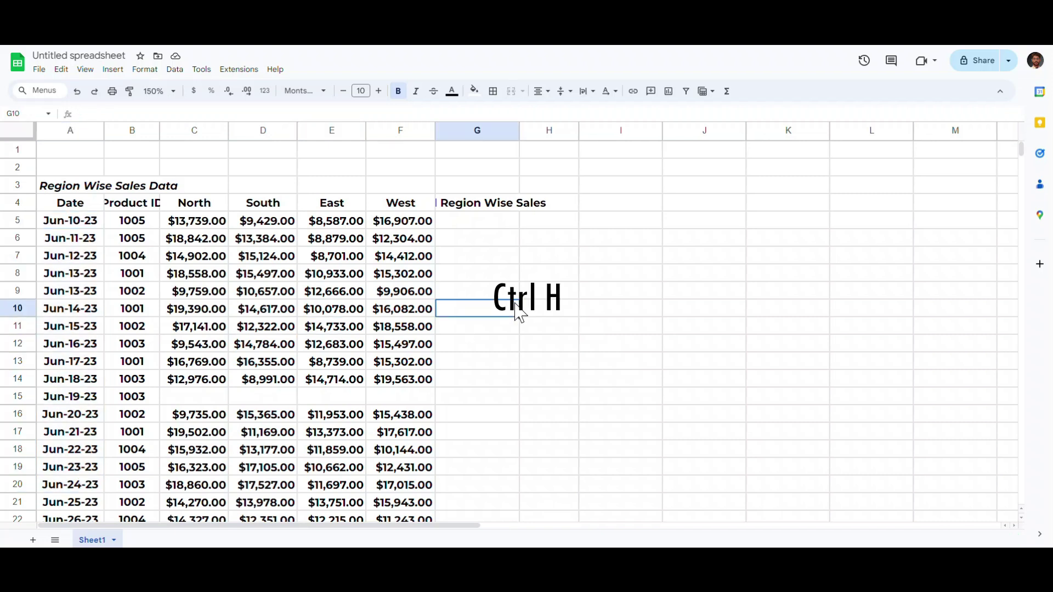
pyautogui.hotkey('ctrl', 'h')
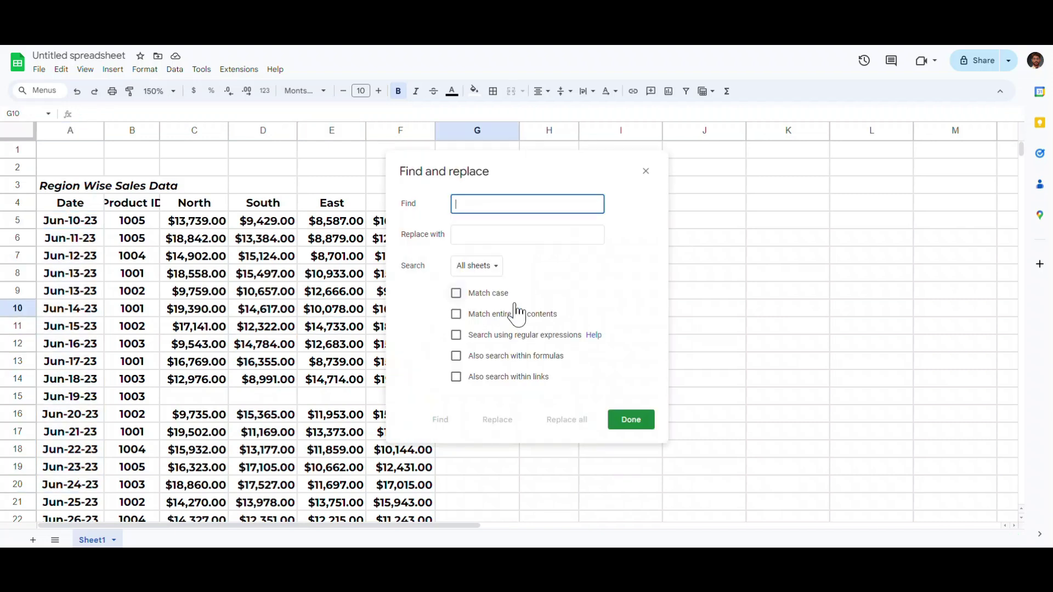
pyautogui.write('Jun')
pyautogui.press('Tab')
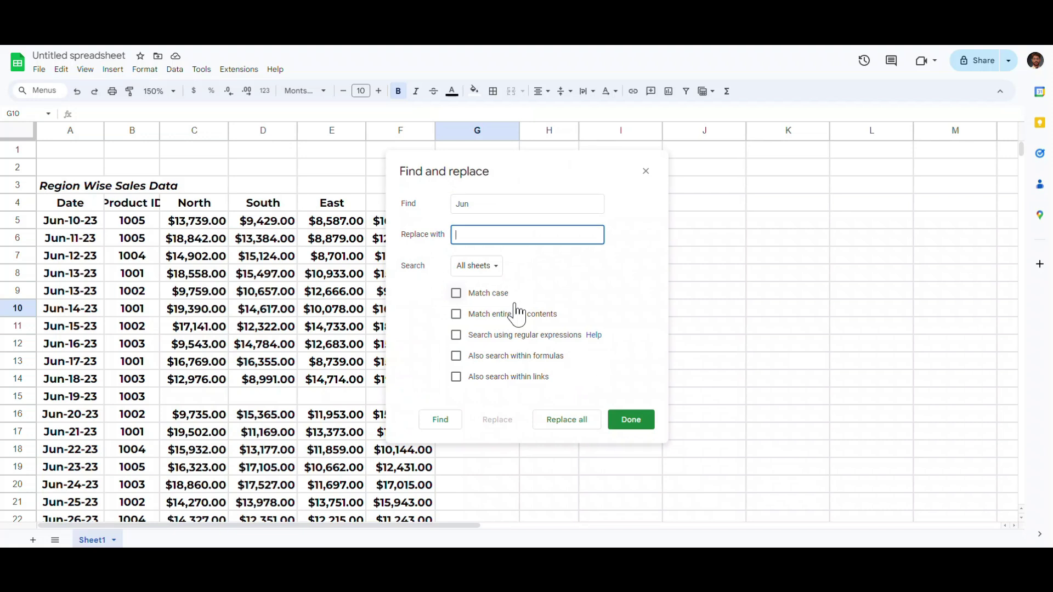
pyautogui.write('Jul')
# Limit the search to A5:A26 and replace all 22 Jun entries with Jul
pyautogui.click(490, 268)
pyautogui.click(485, 300)
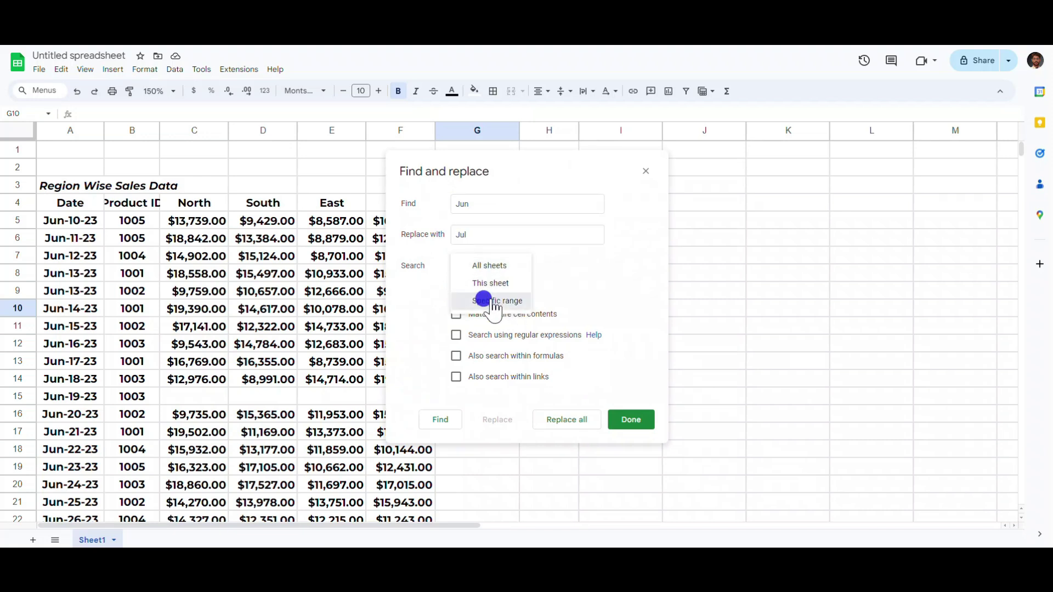
pyautogui.click(595, 267)
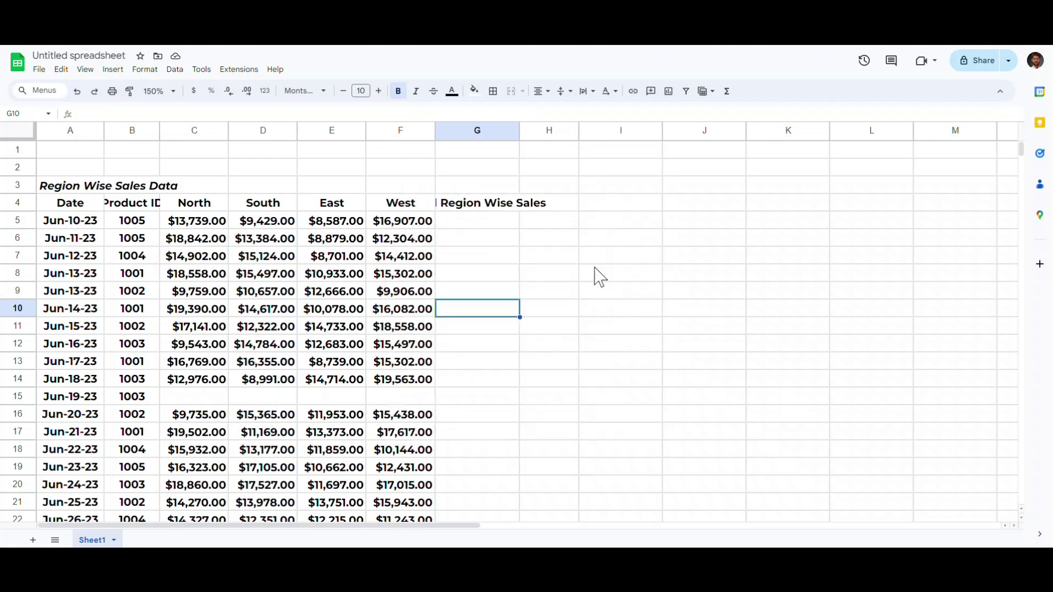
pyautogui.click(63, 130)
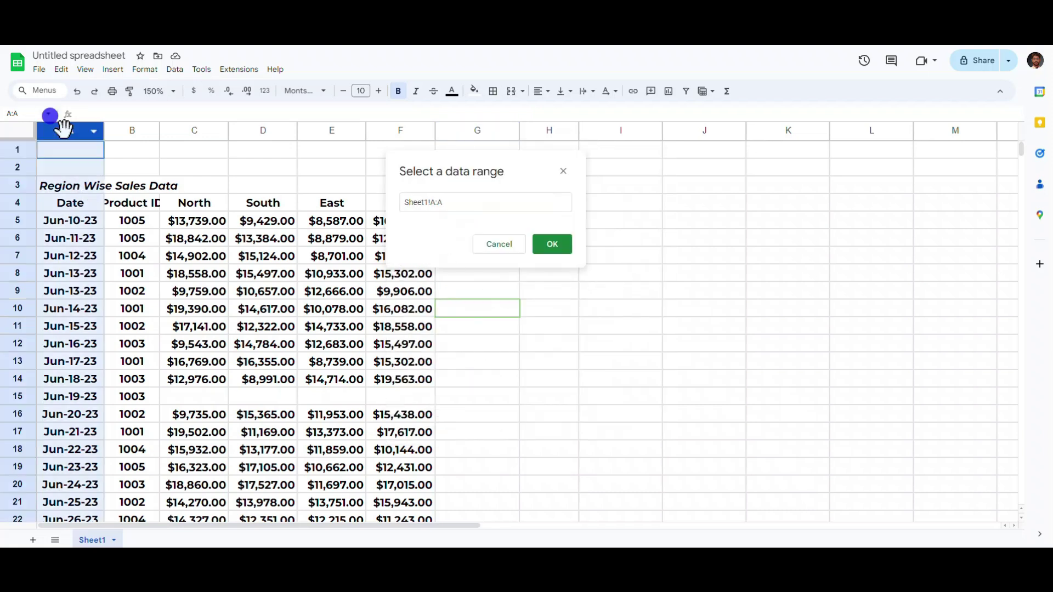
pyautogui.moveTo(70, 222); pyautogui.dragTo(77, 354)
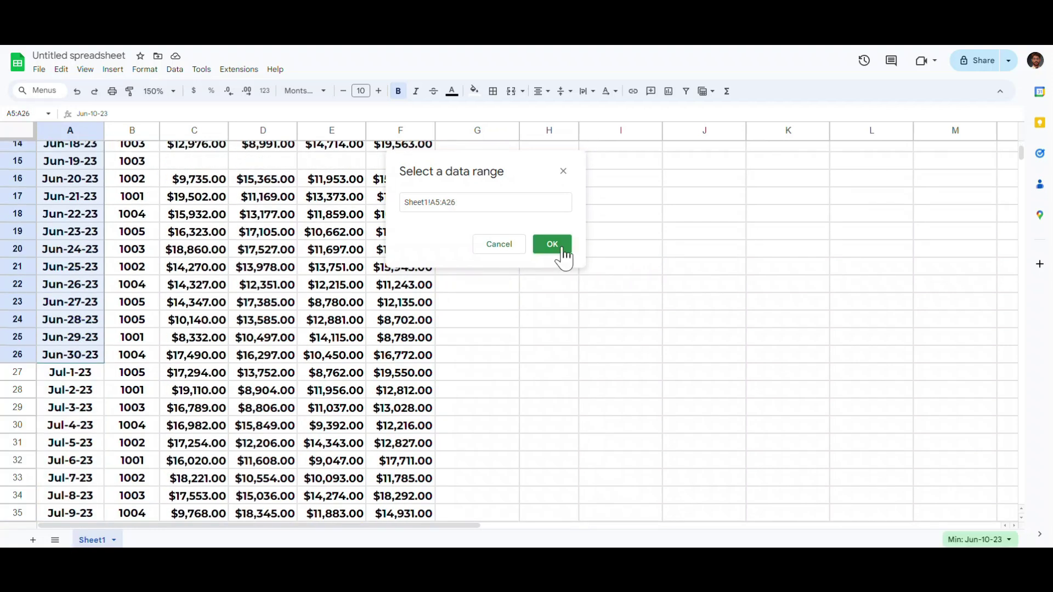
pyautogui.click(552, 244)
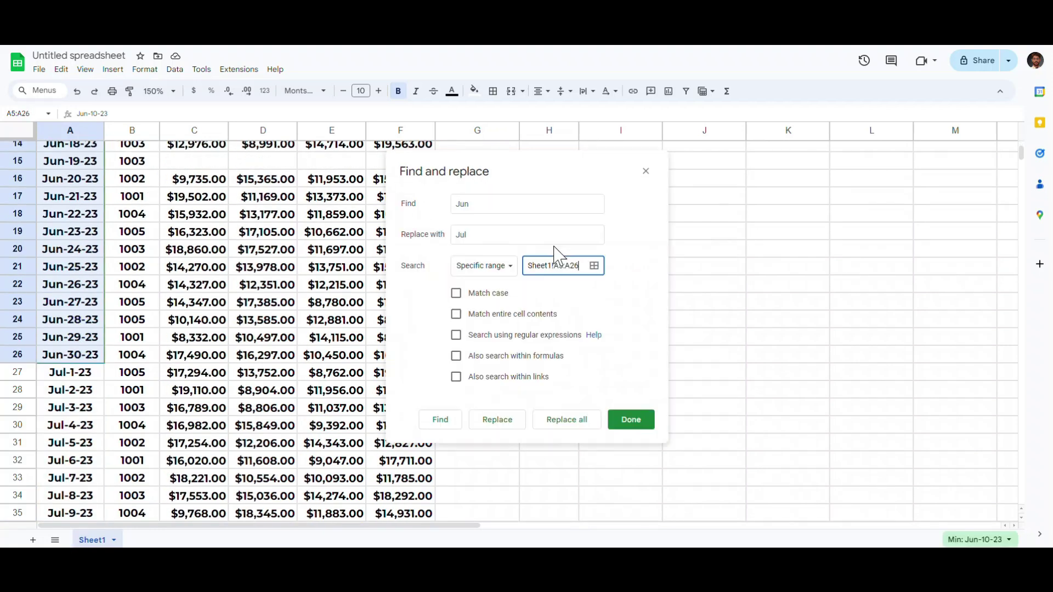
pyautogui.click(566, 419)
pyautogui.scroll(5, 67, 285)
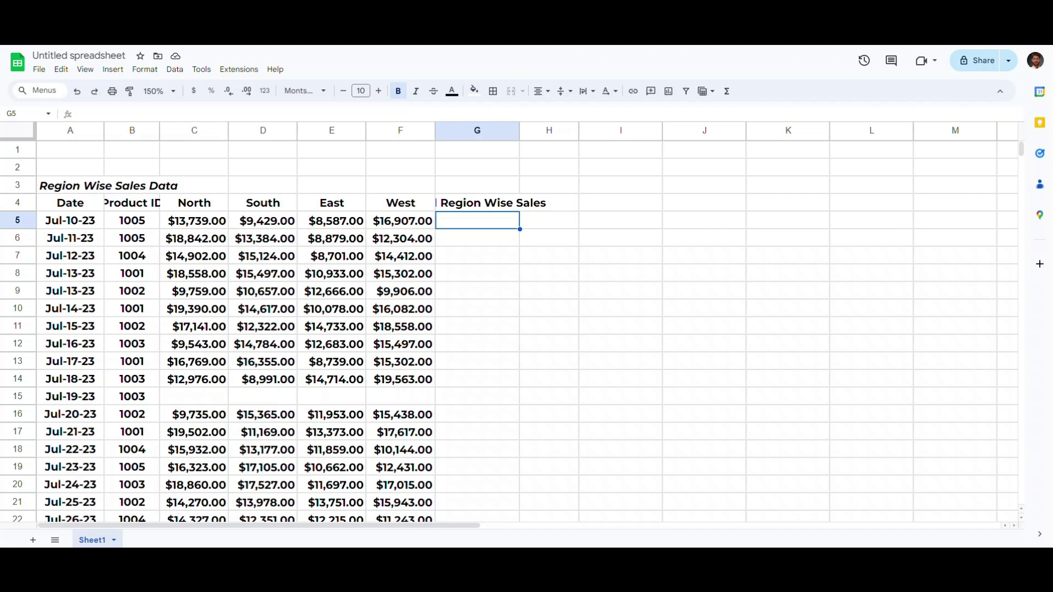
# Enter =sum(C5:F5) in G5 and autofill the row totals down column G
pyautogui.click(469, 221)
pyautogui.write('=sum(')
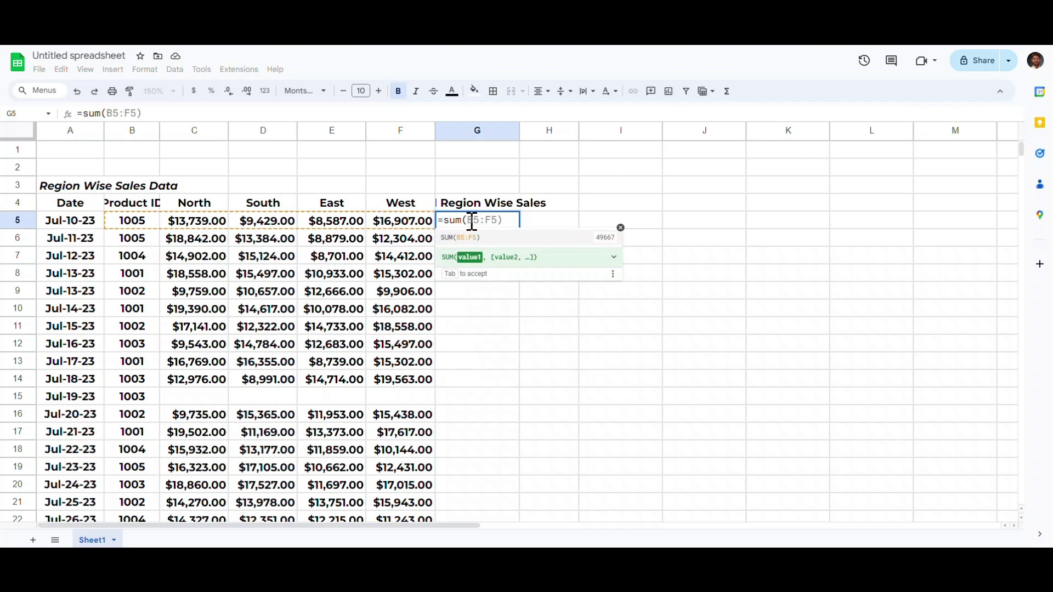
pyautogui.moveTo(406, 222); pyautogui.dragTo(209, 223)
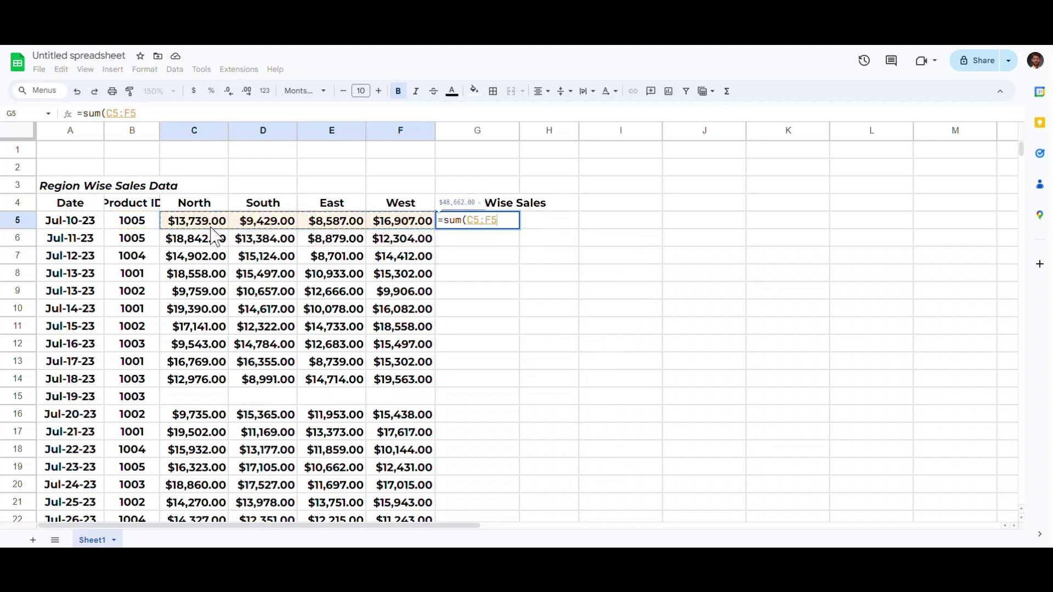
pyautogui.write(')')
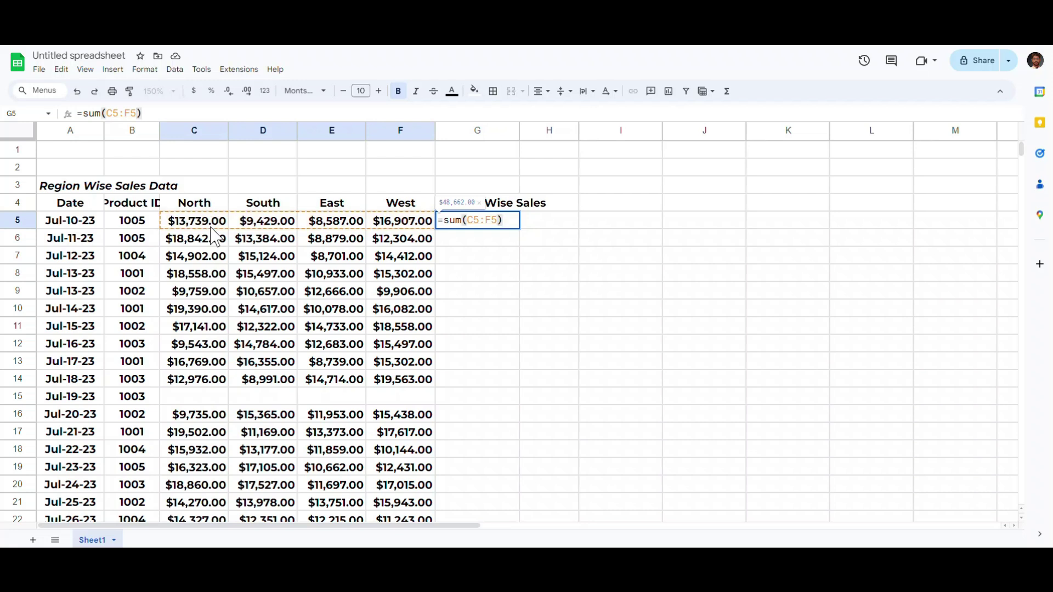
pyautogui.press('Return')
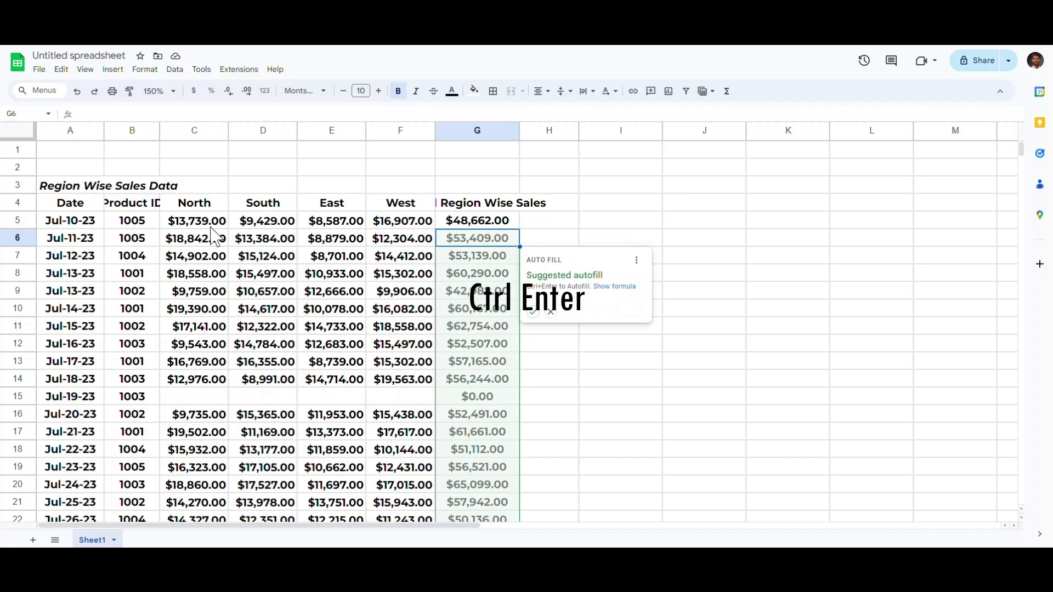
pyautogui.hotkey('ctrl', 'Return')
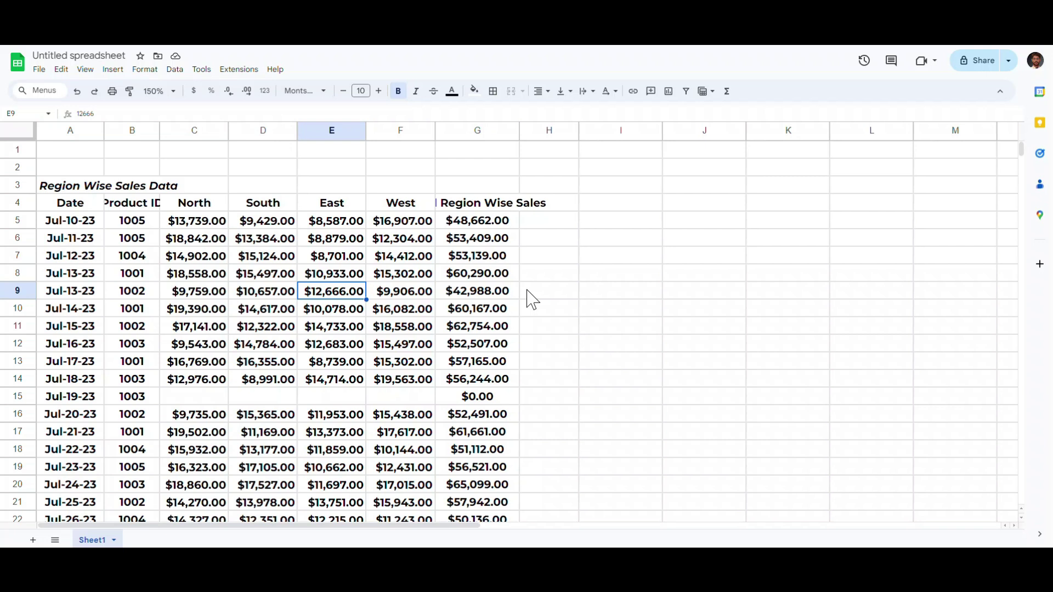
# Add a filter to the sales table range A4:G386, covering Date through Region Wise Sales
pyautogui.click(195, 261)
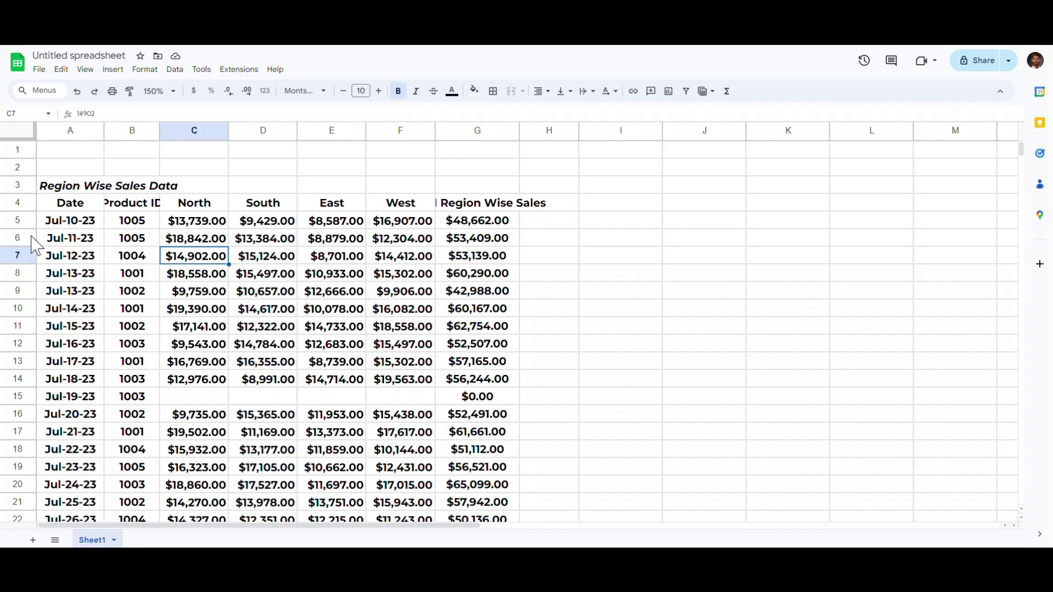
pyautogui.click(74, 205)
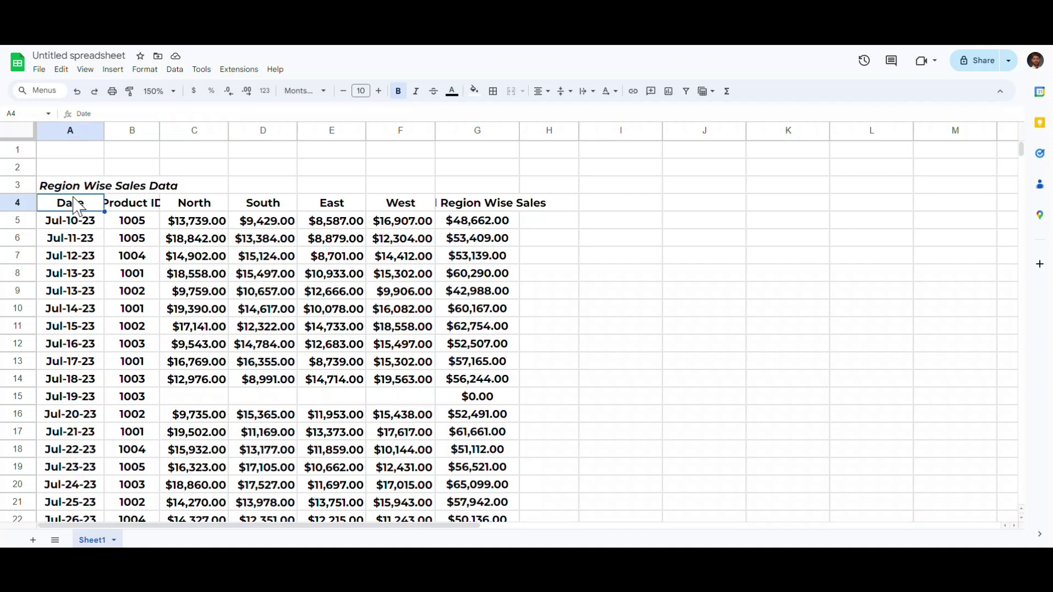
pyautogui.hotkey('ctrl', 'shift', 'Right')
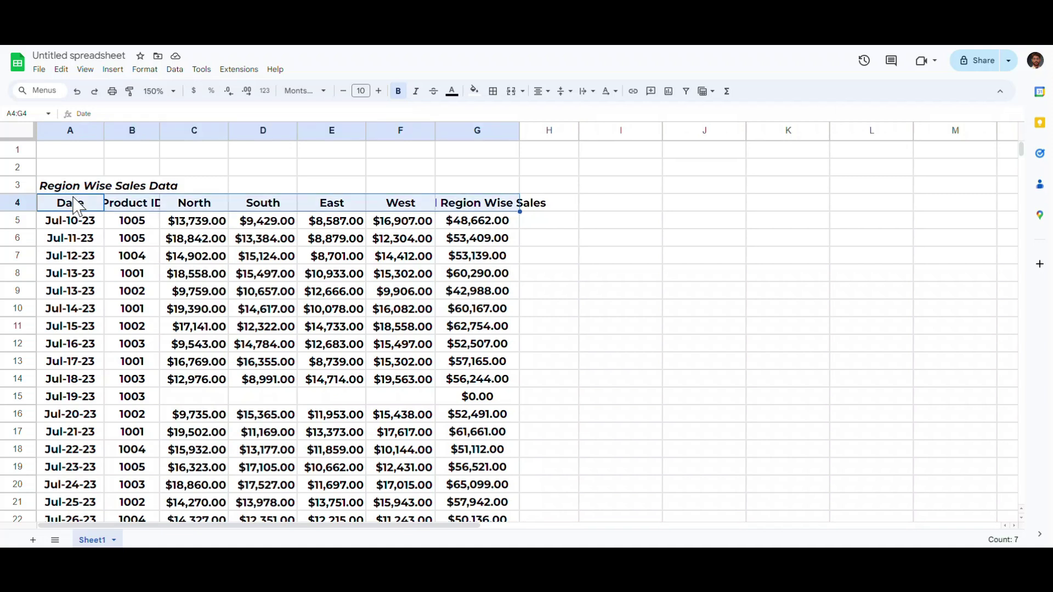
pyautogui.hotkey('ctrl', 'shift', 'Down')
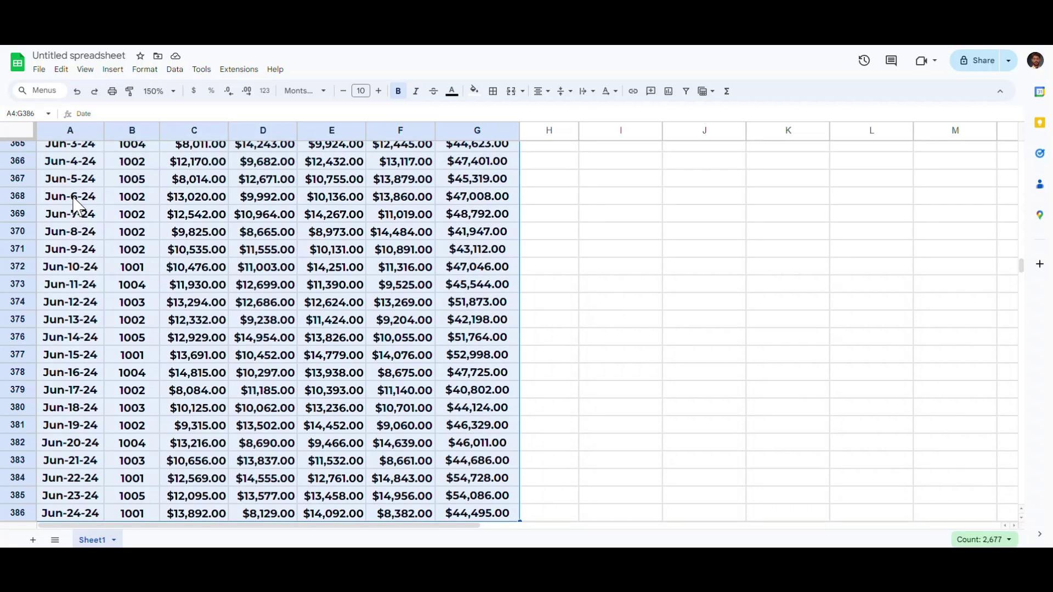
pyautogui.hotkey('alt', 'd')
pyautogui.press('f')
pyautogui.hotkey('alt', 'd')
pyautogui.press('f')
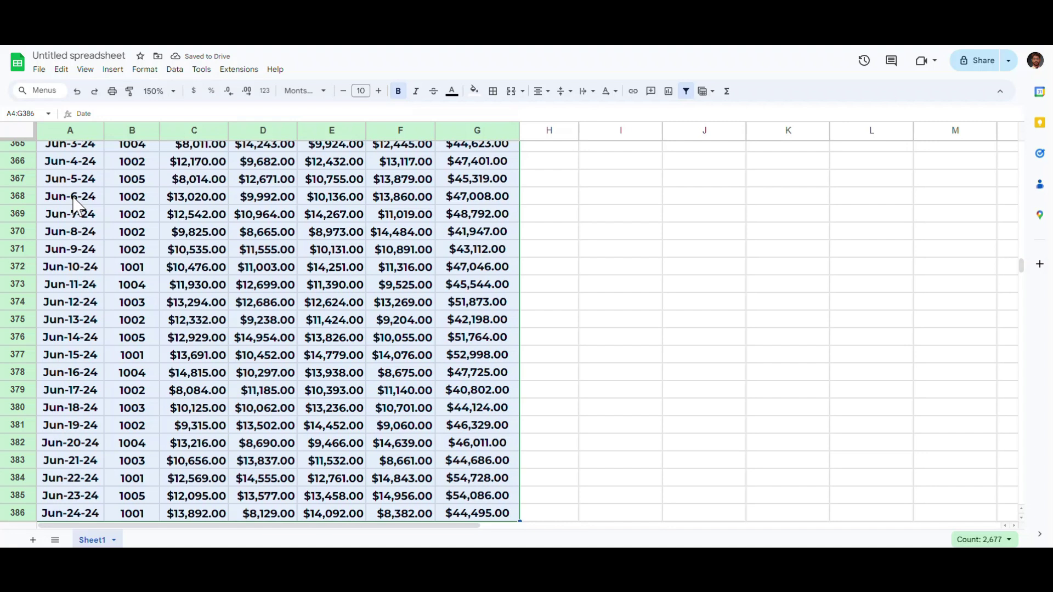
pyautogui.hotkey('ctrl', 'Home')
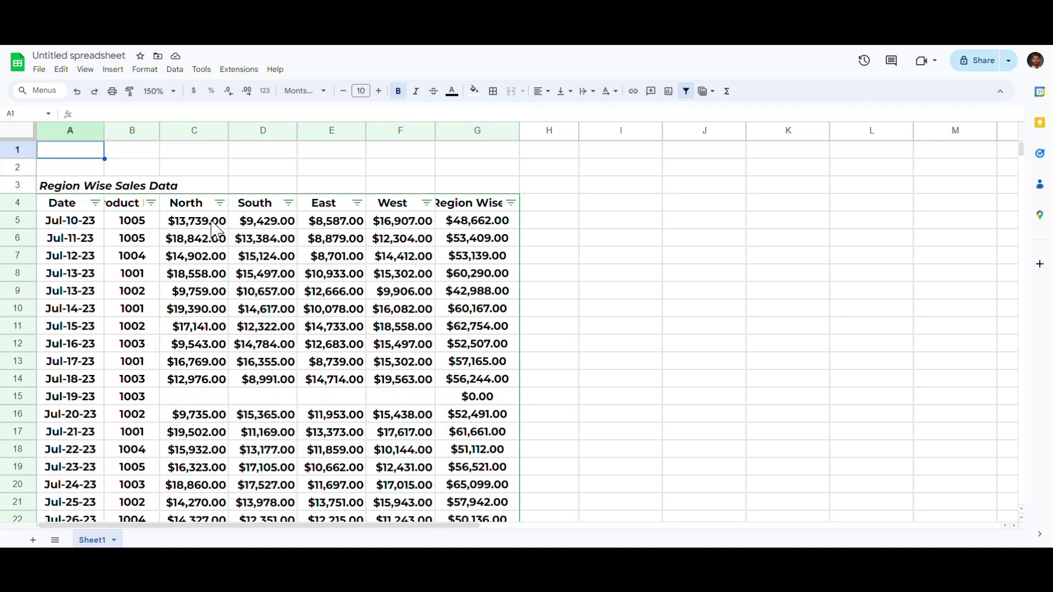
# Filter the Product ID column to show only 1005, leaving 78 of 382 rows
pyautogui.click(150, 204)
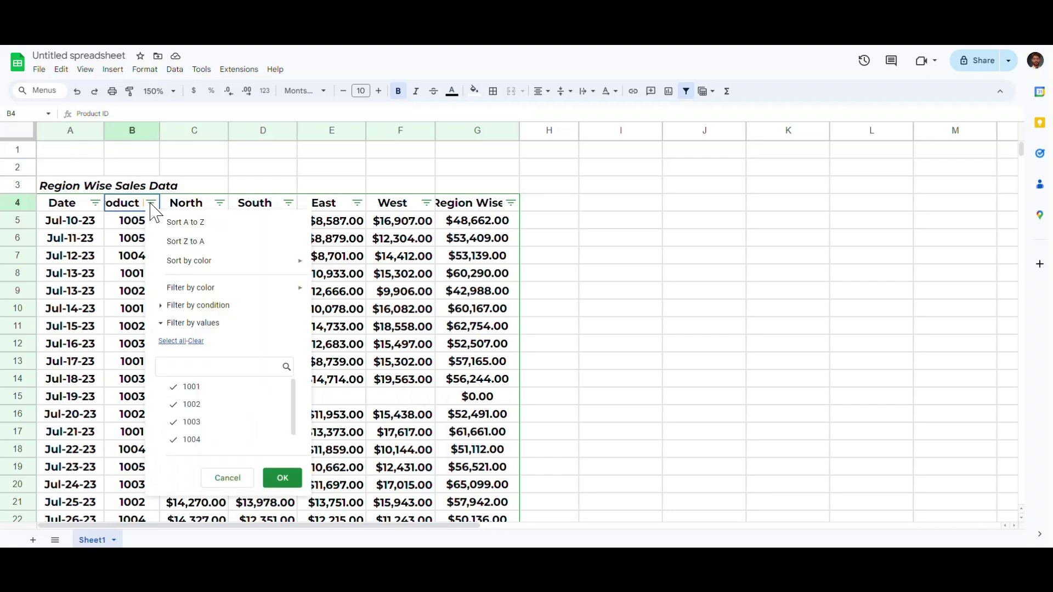
pyautogui.click(195, 340)
pyautogui.click(200, 365)
pyautogui.write('1')
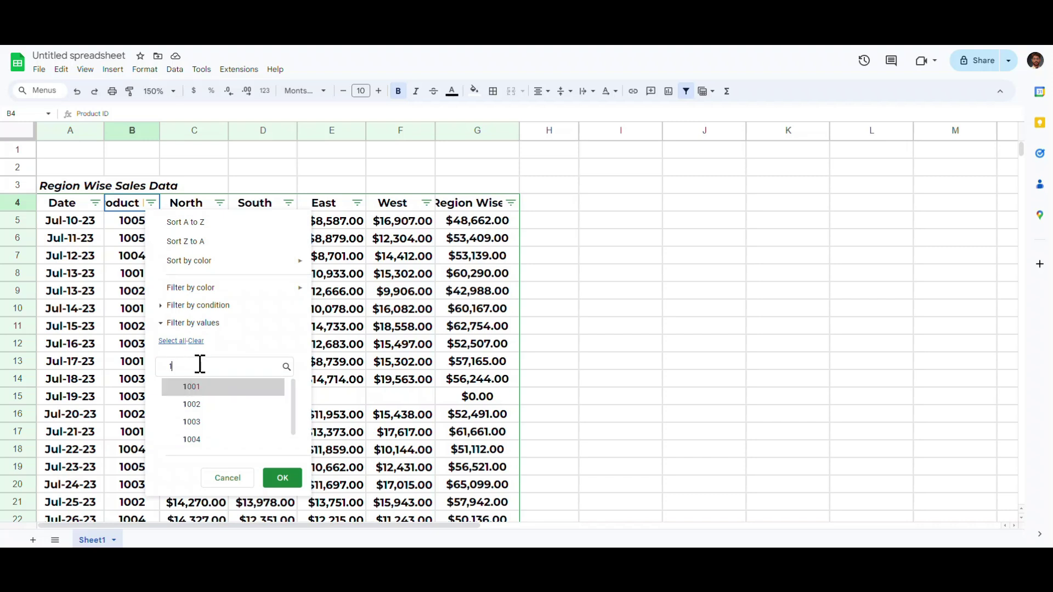
pyautogui.write('005')
pyautogui.click(205, 391)
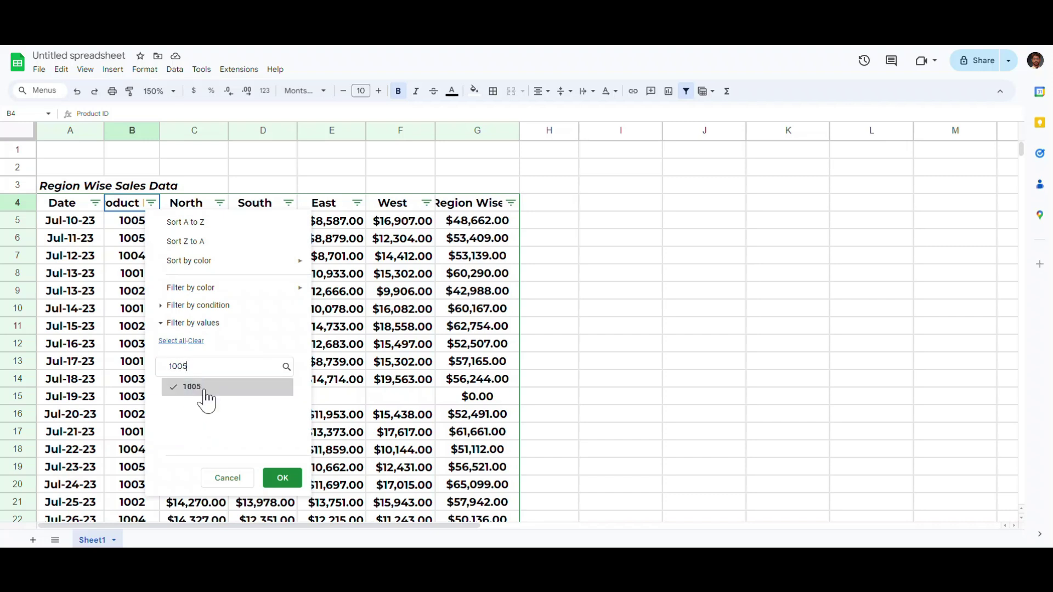
pyautogui.click(282, 477)
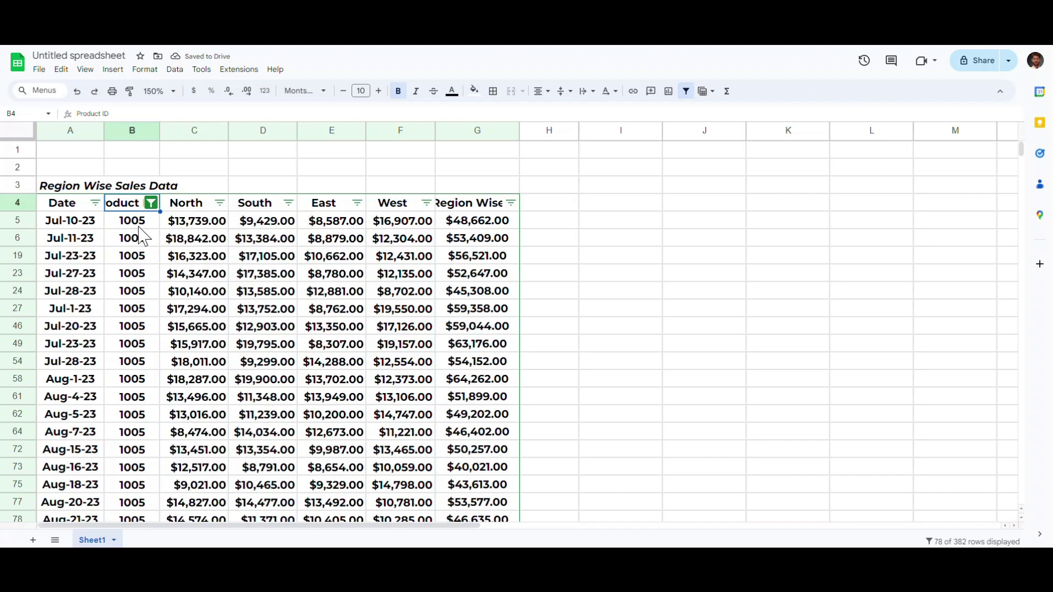
pyautogui.scroll(-20, 141, 235)
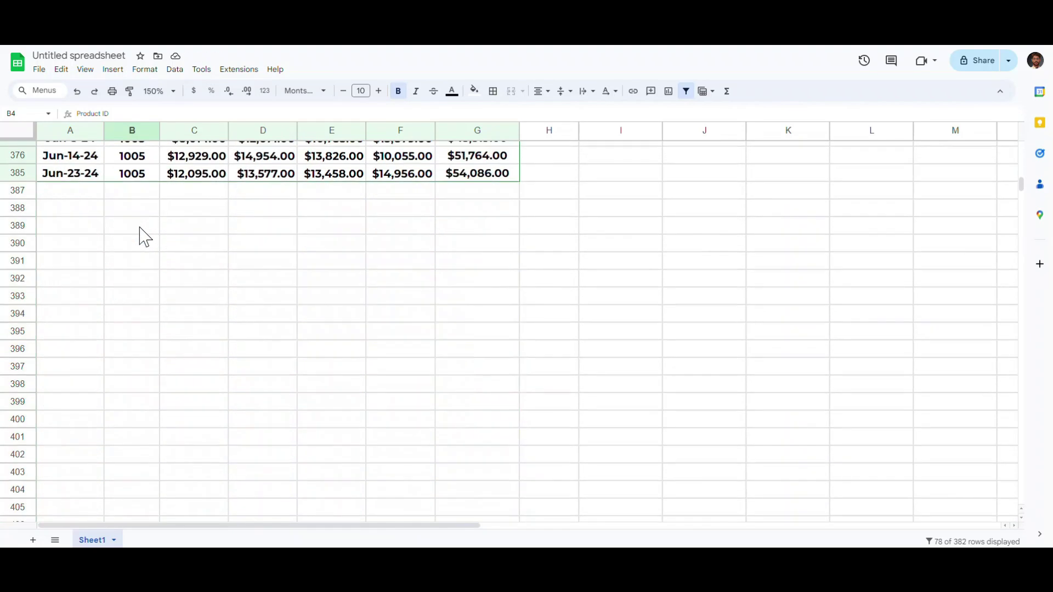
pyautogui.scroll(10, 140, 236)
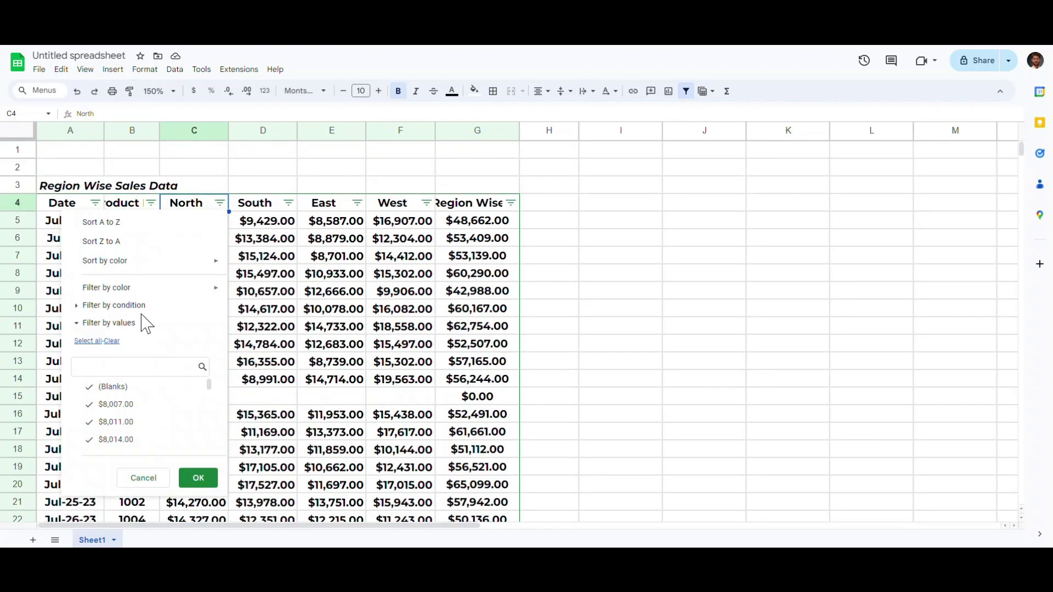
# Filter the North column to show only values greater than 10000
pyautogui.click(142, 311)
pyautogui.click(144, 328)
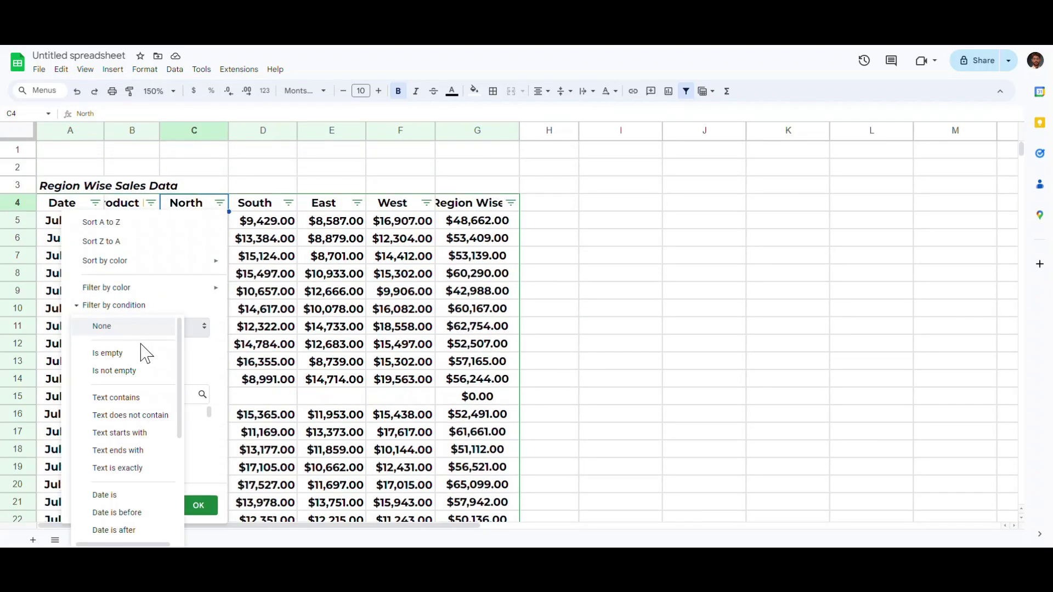
pyautogui.scroll(-3, 137, 383)
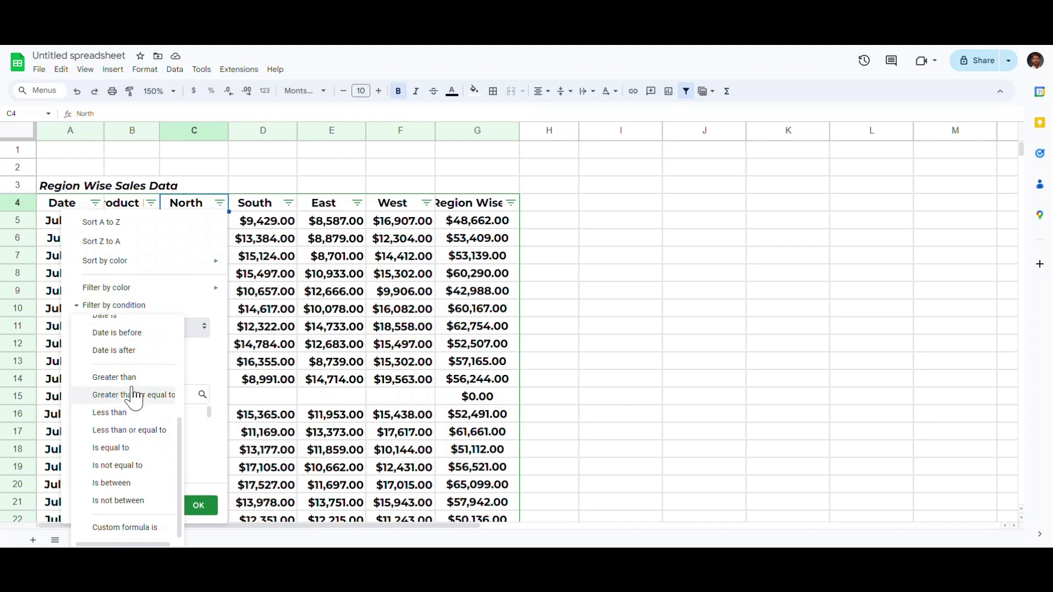
pyautogui.click(128, 378)
pyautogui.click(133, 352)
pyautogui.write('10000')
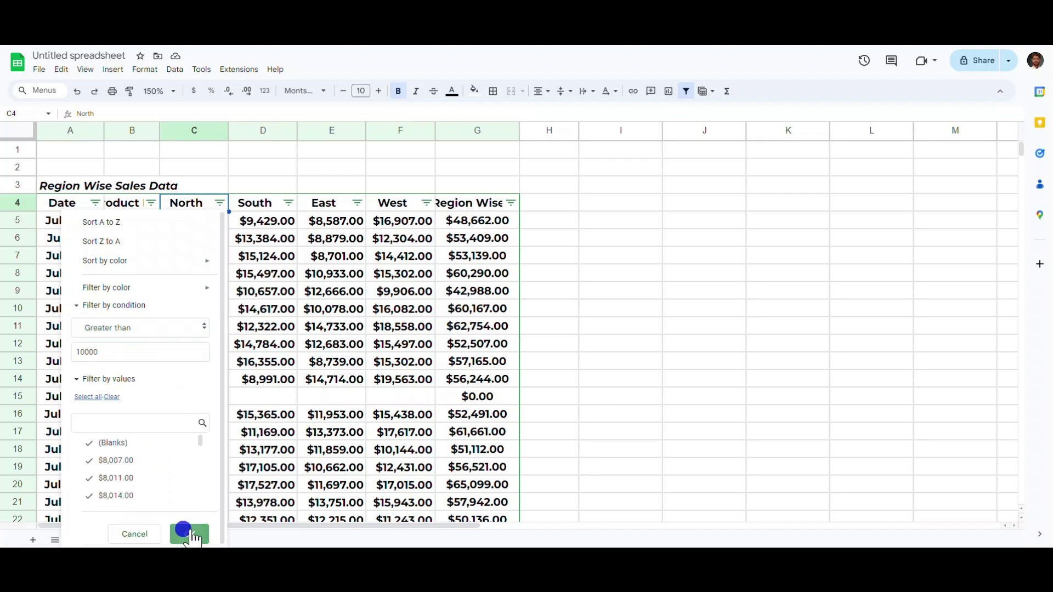
pyautogui.click(189, 534)
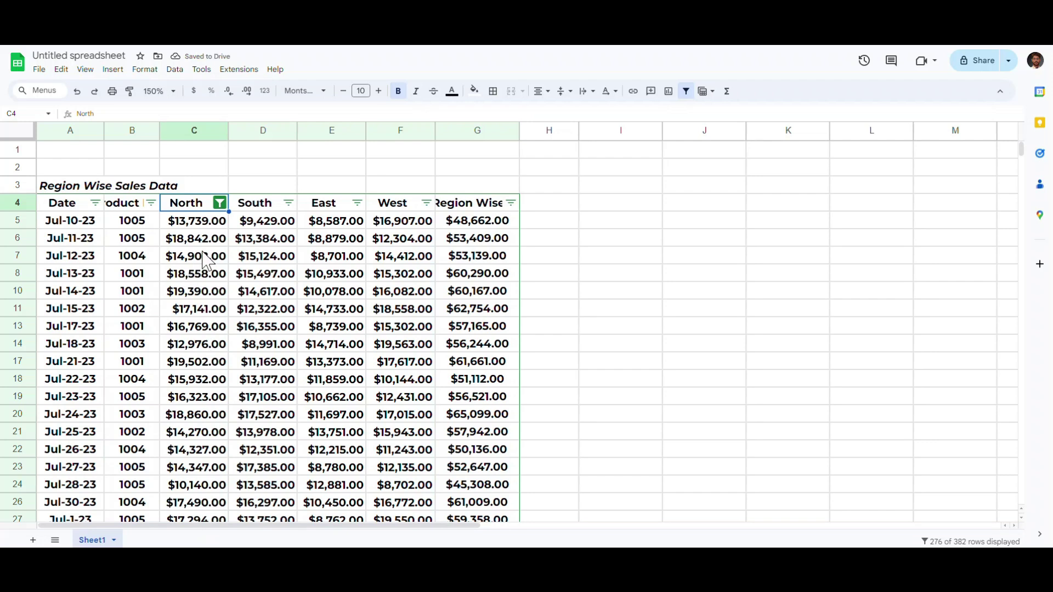
# Undo the North filter so every sales row is visible again
pyautogui.scroll(-3, 204, 258)
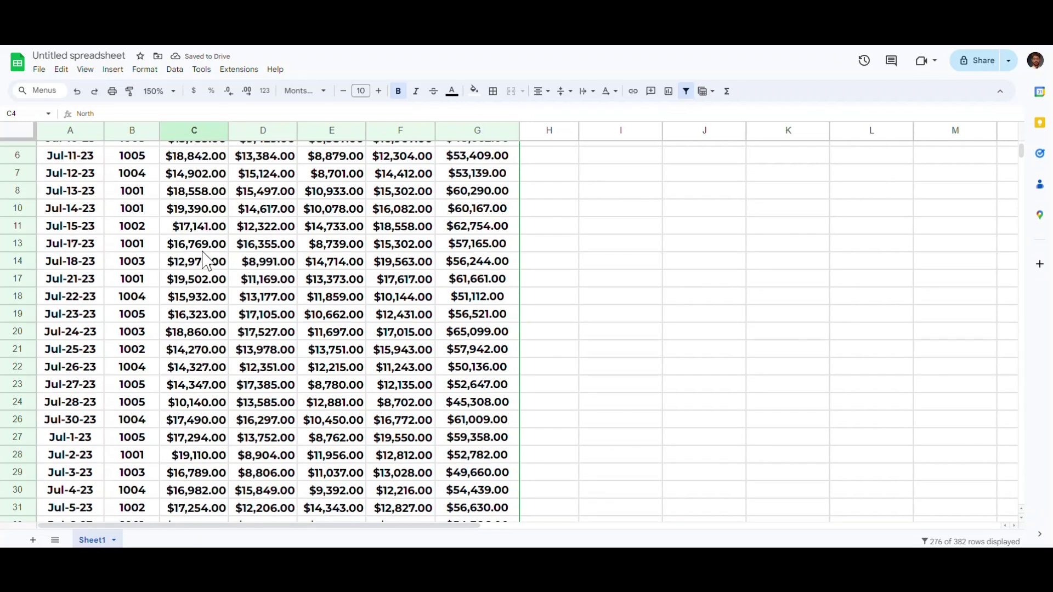
pyautogui.scroll(3, 204, 258)
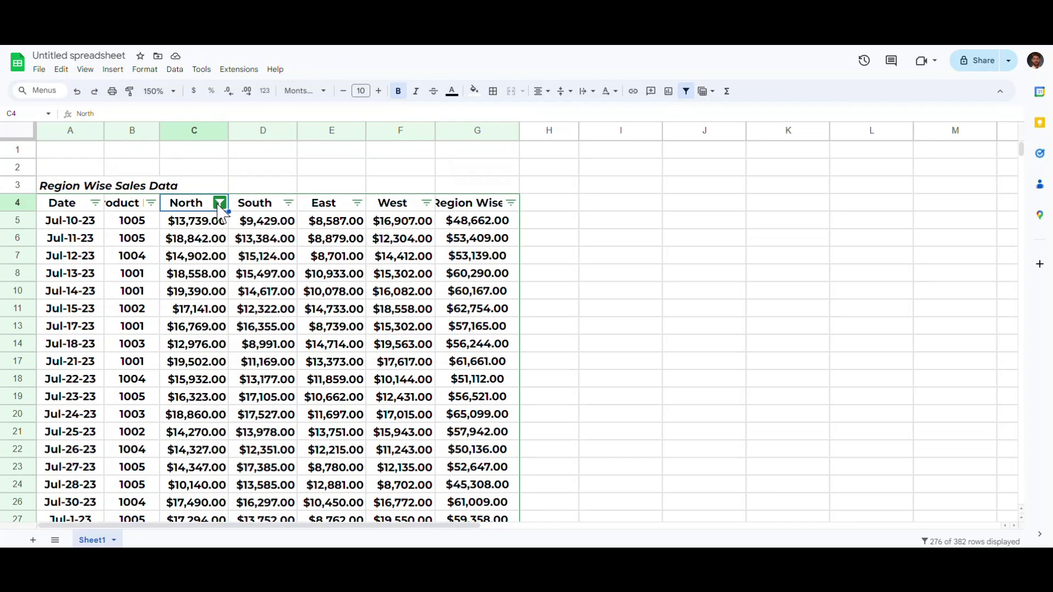
pyautogui.hotkey('ctrl', 'z')
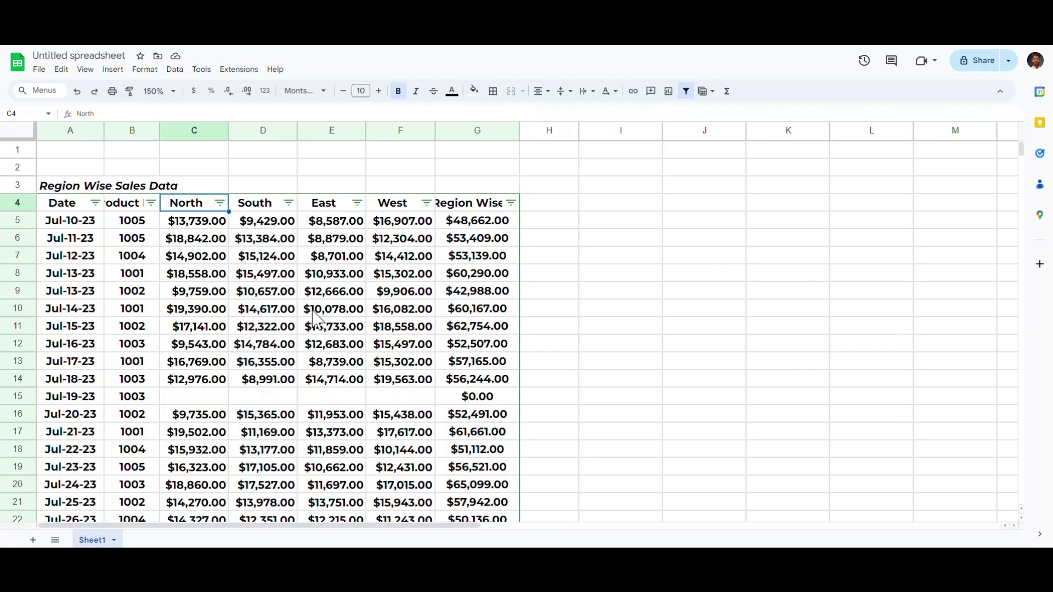
# Sort the sales rows by Product ID ascending, with 1001 first
pyautogui.click(152, 203)
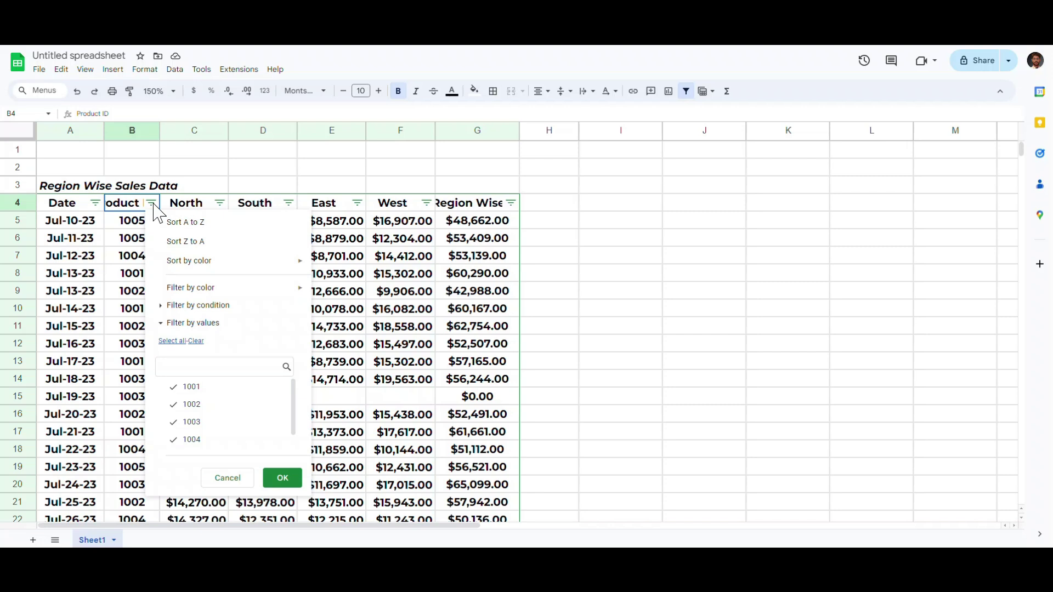
pyautogui.click(170, 222)
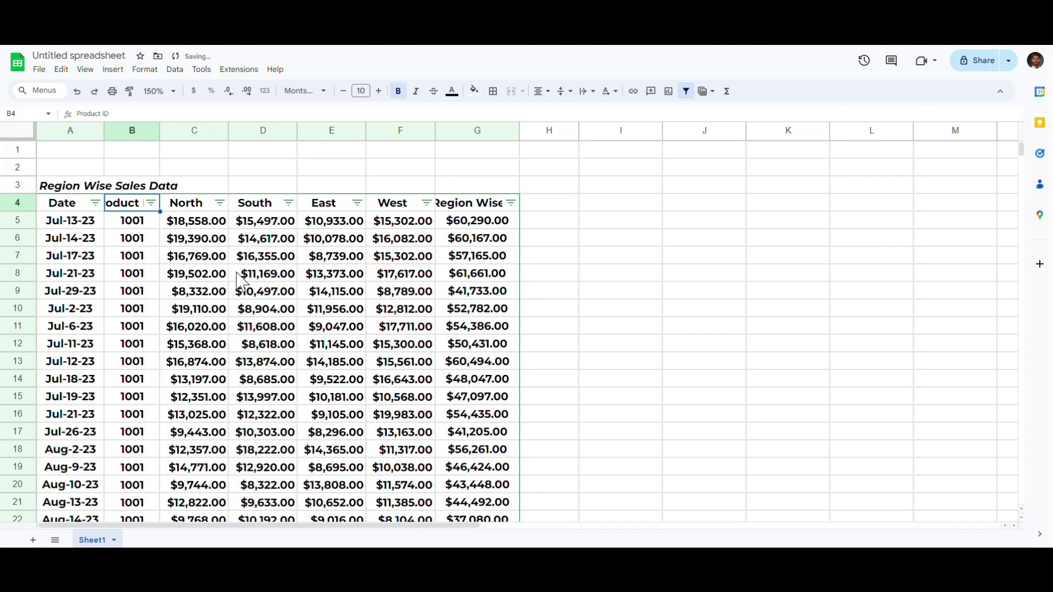
pyautogui.scroll(-20, 236, 285)
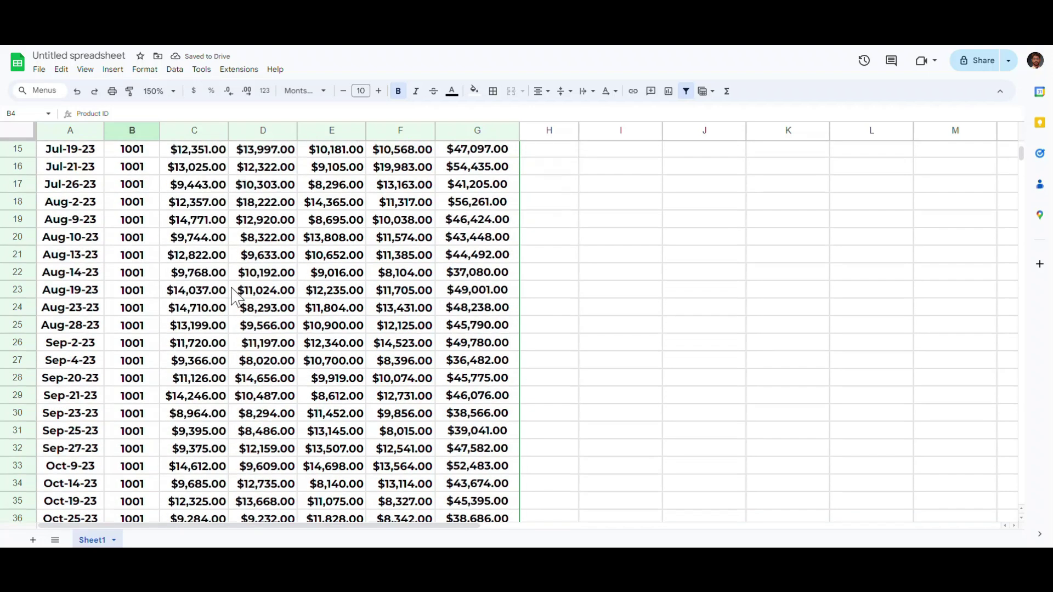
pyautogui.scroll(-14, 236, 299)
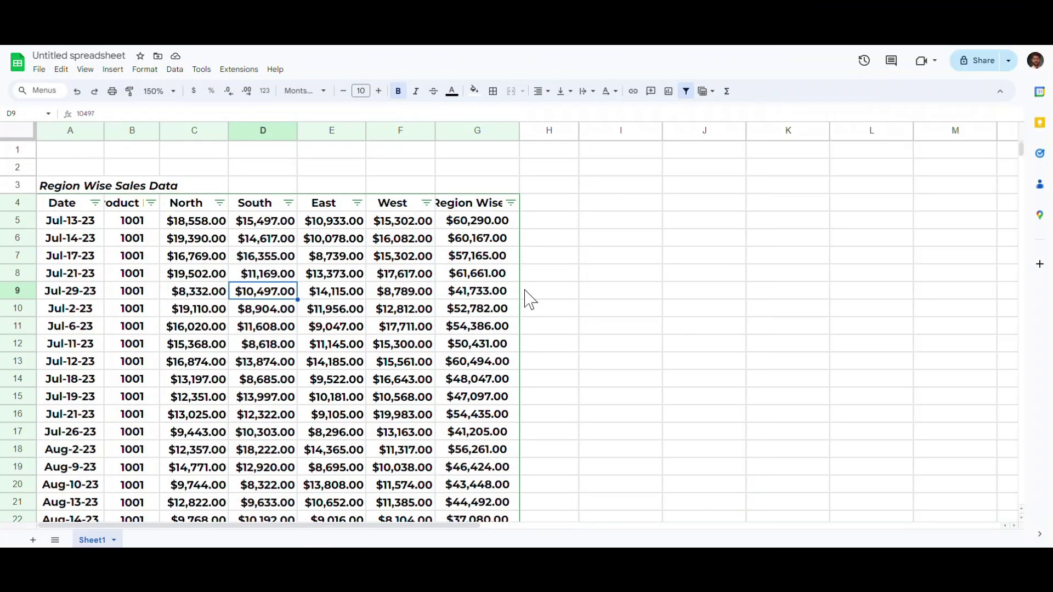
# Select cell I12 and bring up the conditional format rules pane
pyautogui.click(585, 346)
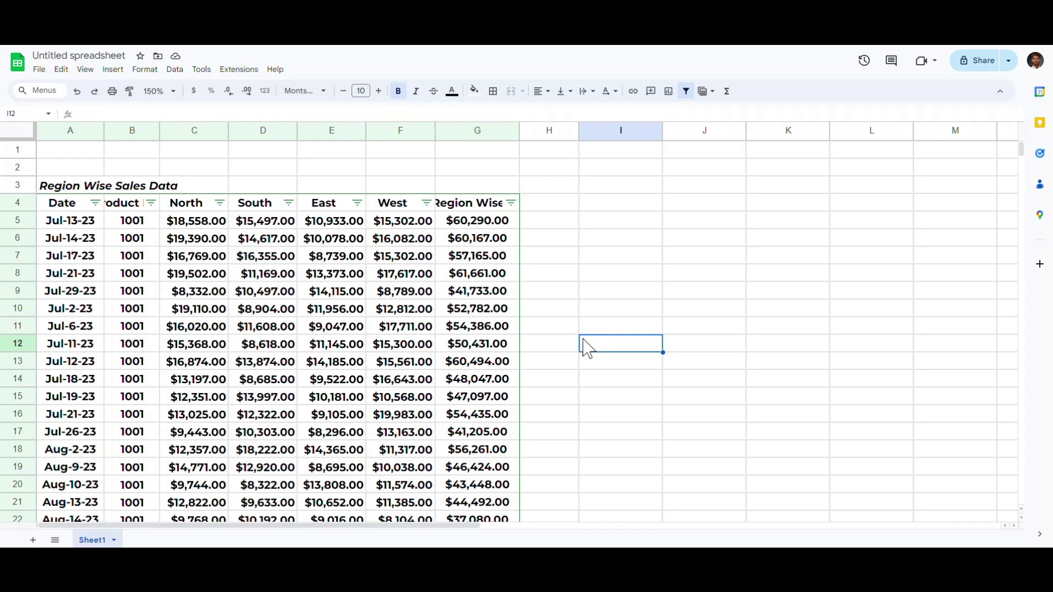
pyautogui.hotkey('alt', 'o')
pyautogui.press('f')
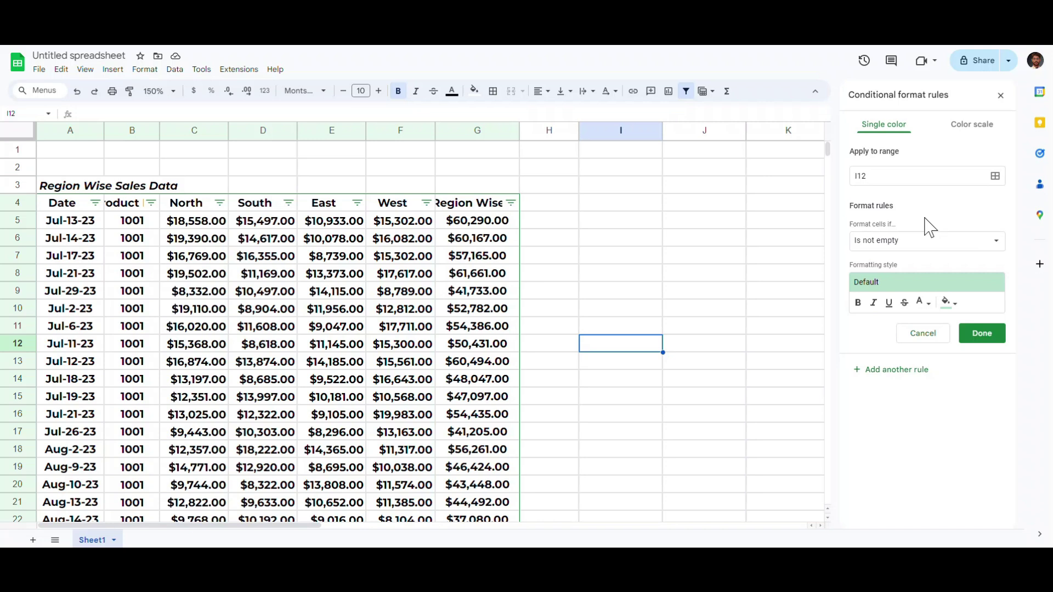
# Set the conditional formatting rule range to C5:F174
pyautogui.click(995, 176)
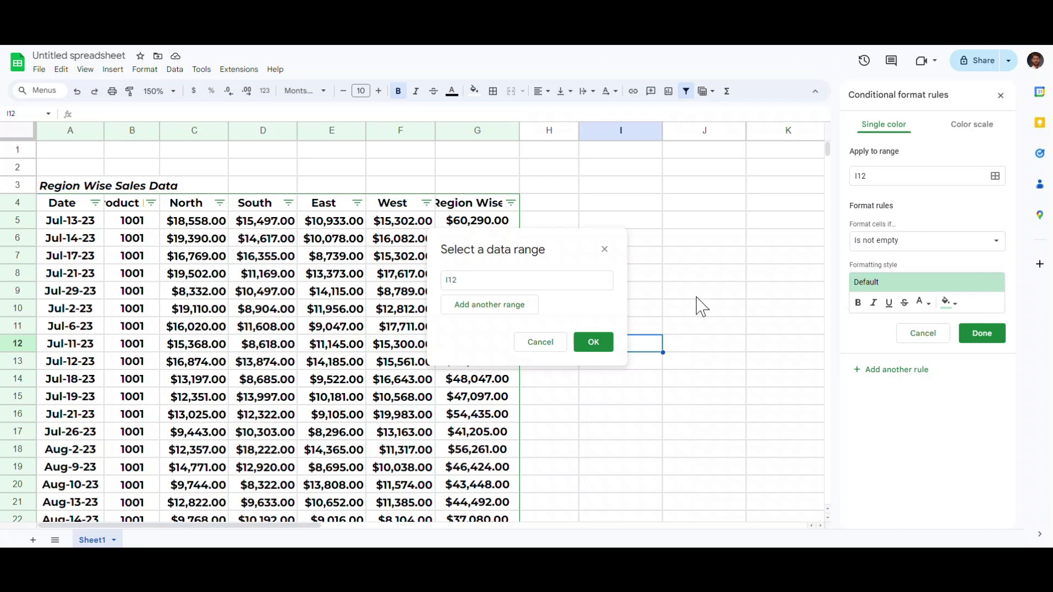
pyautogui.click(193, 225)
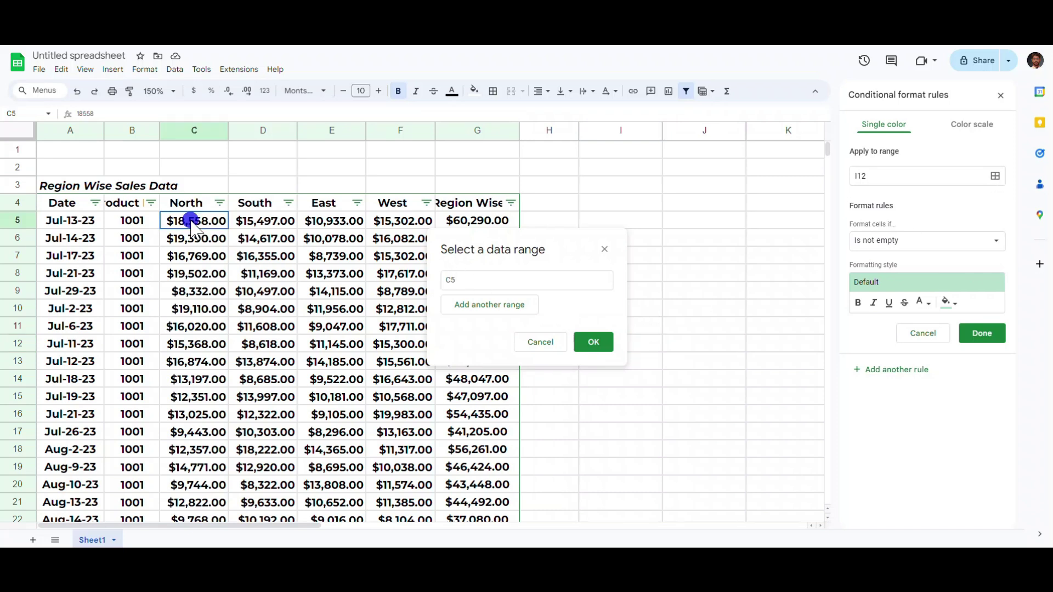
pyautogui.hotkey('shift', 'Right')
pyautogui.hotkey('shift', 'Right')
pyautogui.hotkey('shift', 'Right')
pyautogui.hotkey('ctrl', 'shift', 'Down')
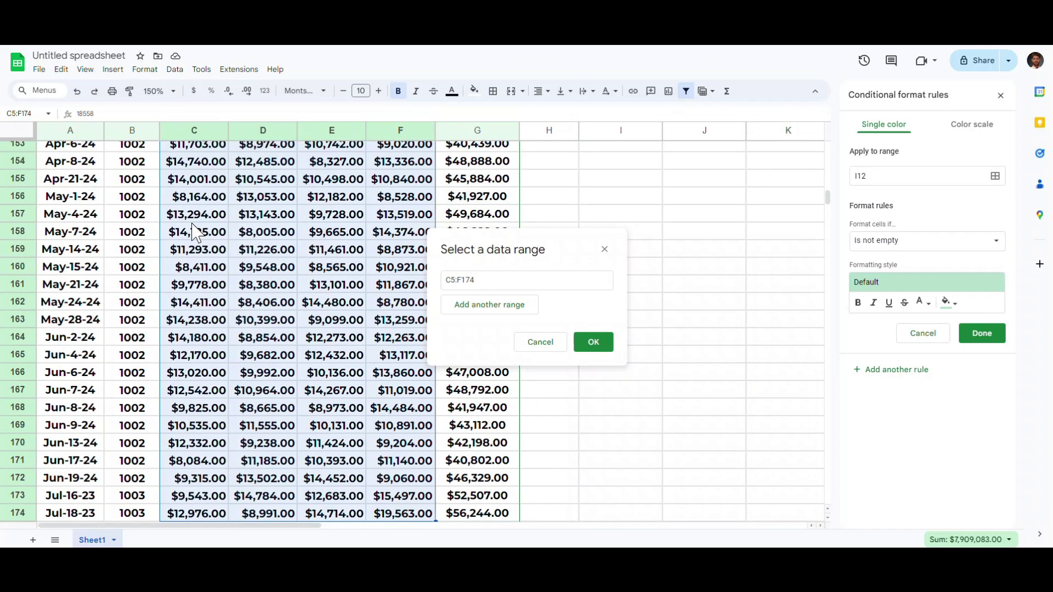
pyautogui.click(593, 341)
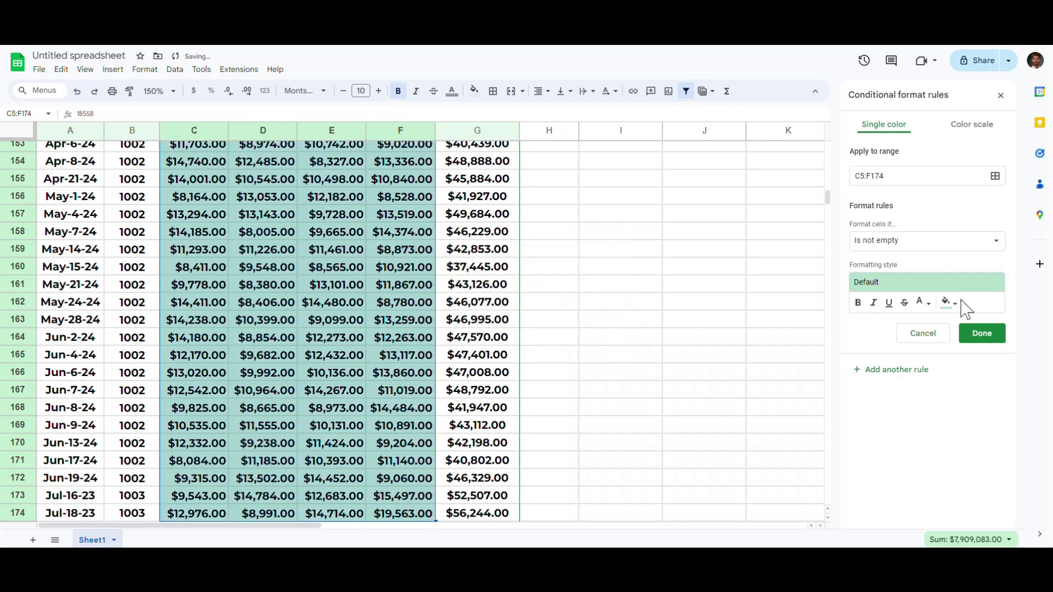
# Make the rule fill values less than 10000 light red and save it
pyautogui.click(941, 245)
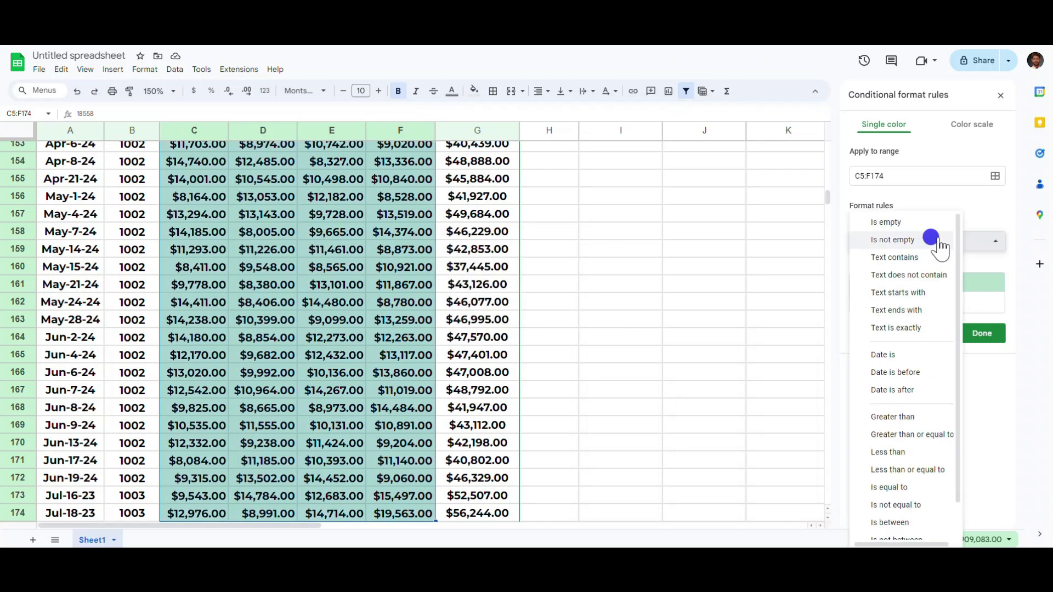
pyautogui.scroll(-1, 891, 419)
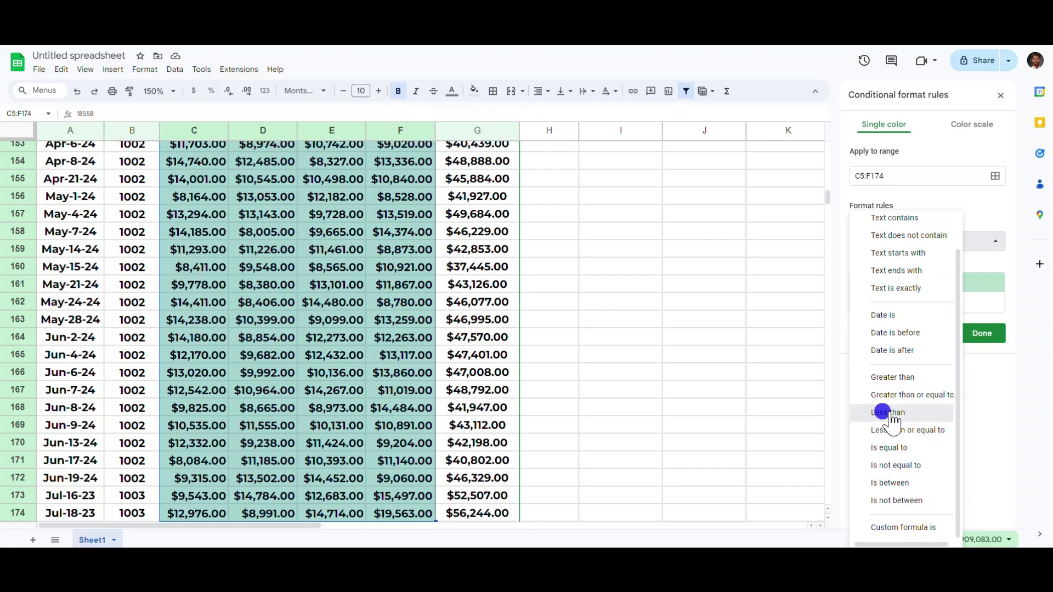
pyautogui.click(888, 412)
pyautogui.click(877, 265)
pyautogui.write('100')
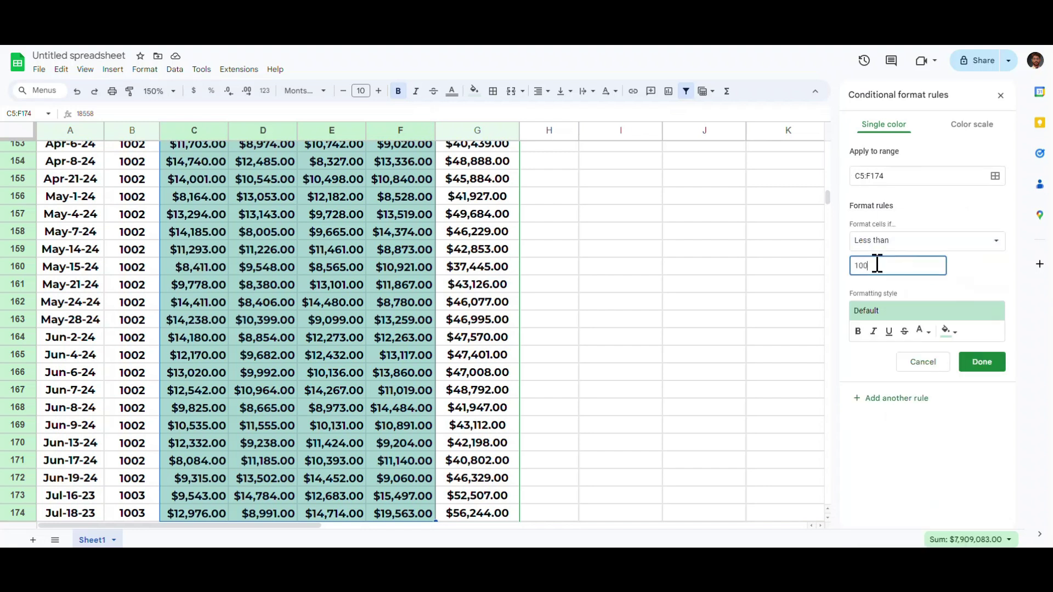
pyautogui.write('00')
pyautogui.click(947, 330)
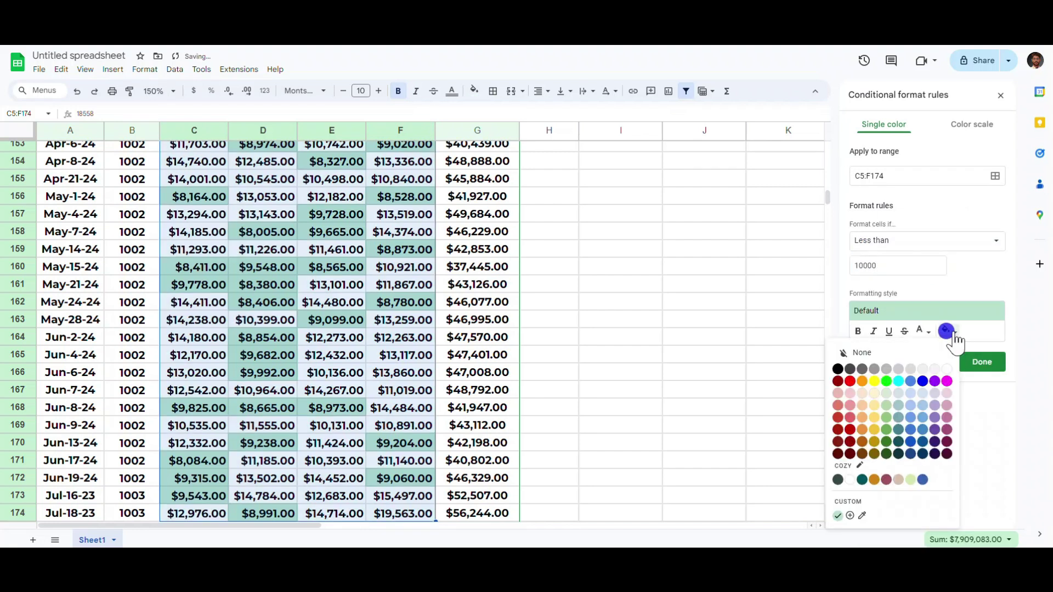
pyautogui.click(838, 405)
pyautogui.click(984, 361)
# Spot-check a red-highlighted East value, then return to the top of the sheet
pyautogui.click(376, 351)
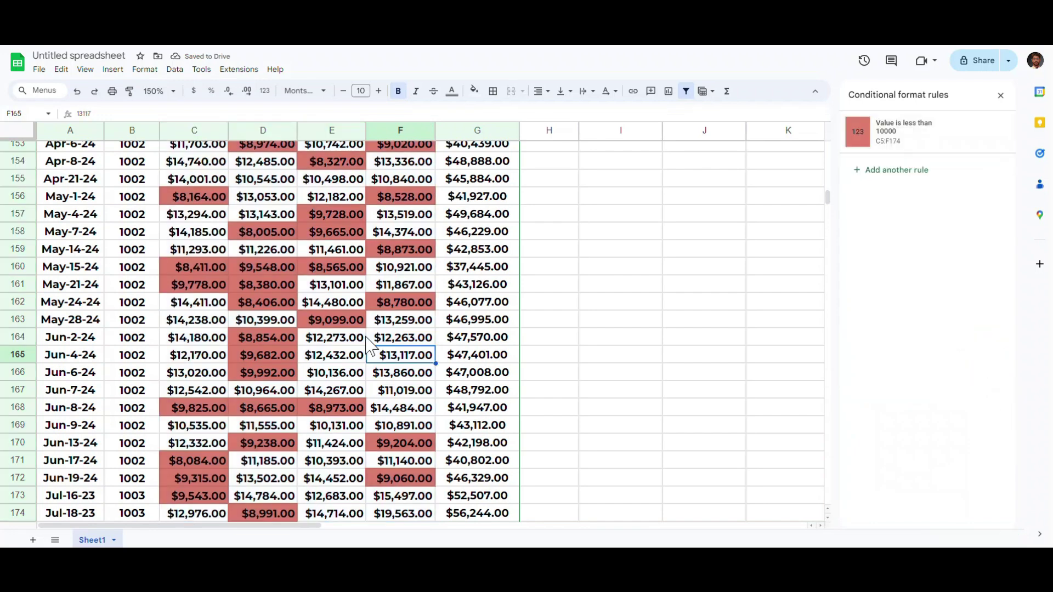
pyautogui.scroll(20, 368, 344)
pyautogui.click(334, 318)
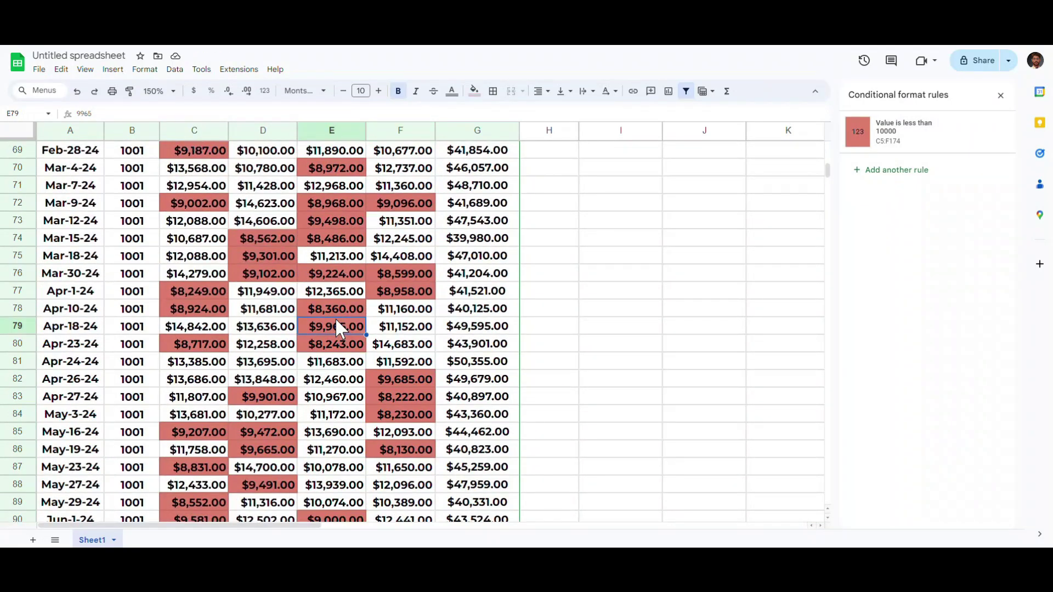
pyautogui.hotkey('ctrl', 'Home')
pyautogui.scroll(-15, 356, 320)
pyautogui.scroll(-17, 371, 316)
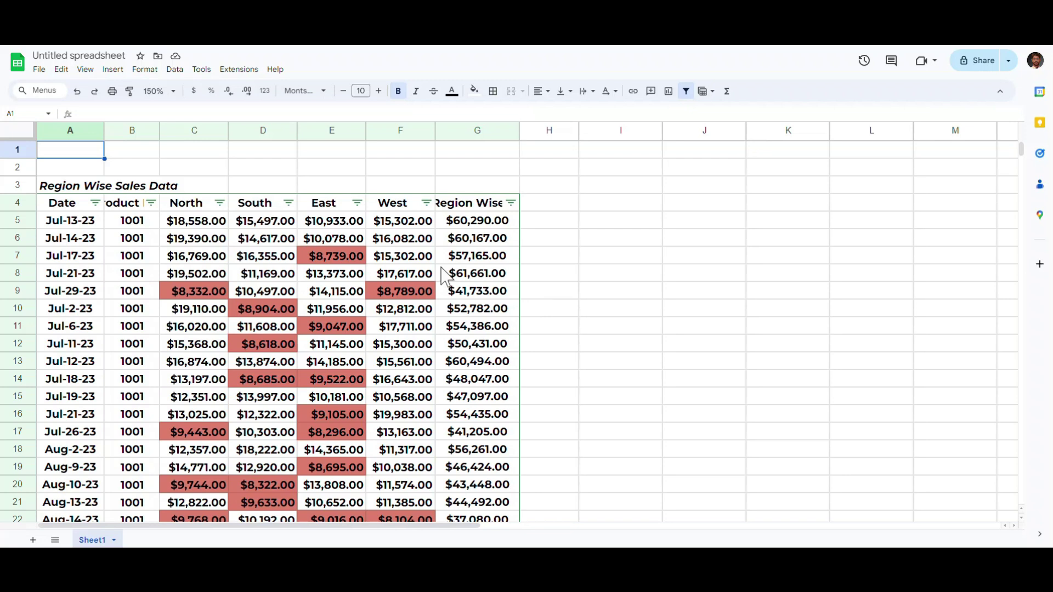
# Inspect the North, South, East and West values in row 123 for red shading
pyautogui.scroll(-20, 447, 277)
pyautogui.scroll(-18, 421, 244)
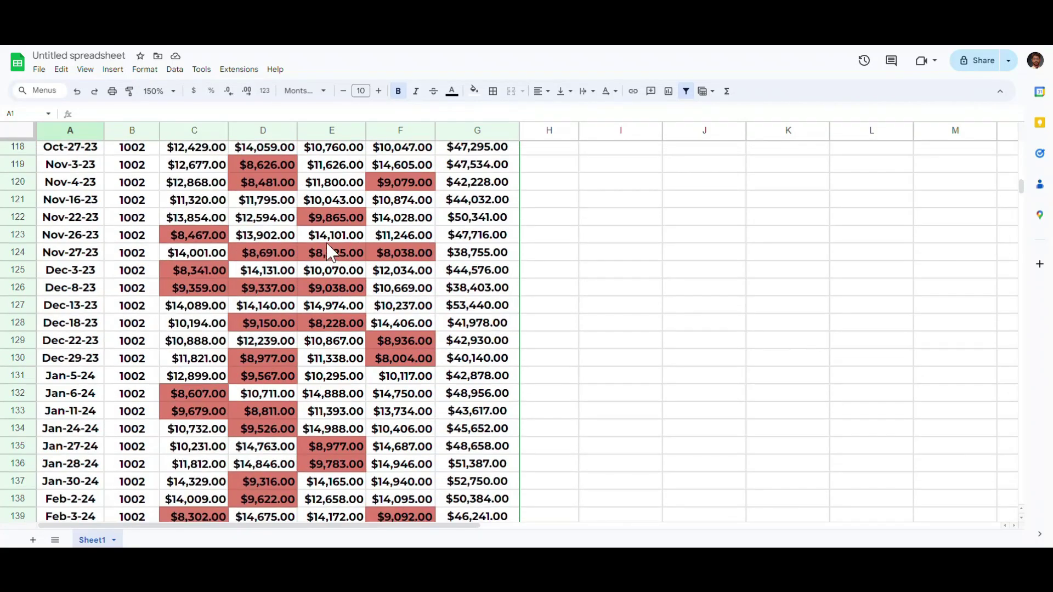
pyautogui.click(326, 237)
pyautogui.click(271, 233)
pyautogui.click(207, 236)
pyautogui.click(274, 236)
pyautogui.click(330, 239)
pyautogui.click(425, 241)
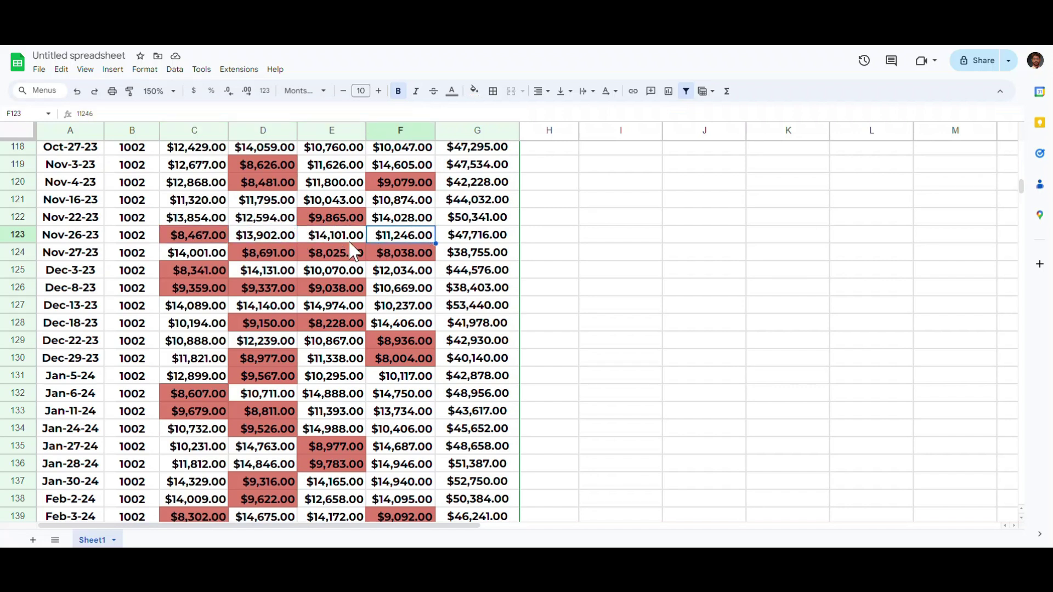
# Freeze rows 1–4 so the title and header stay visible while scrolling
pyautogui.hotkey('ctrl', 'Home')
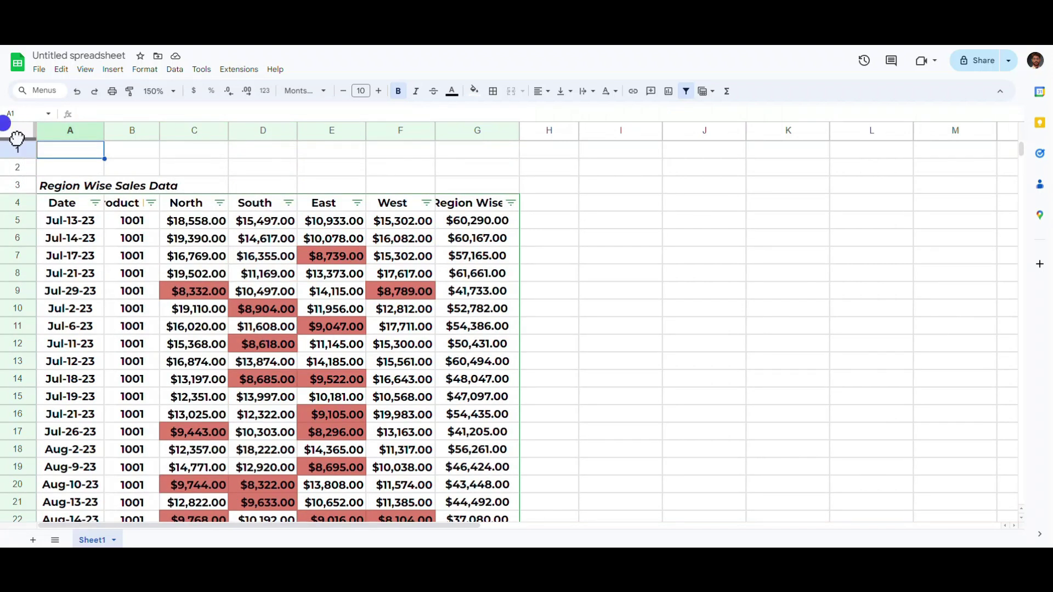
pyautogui.moveTo(17, 139); pyautogui.dragTo(36, 209)
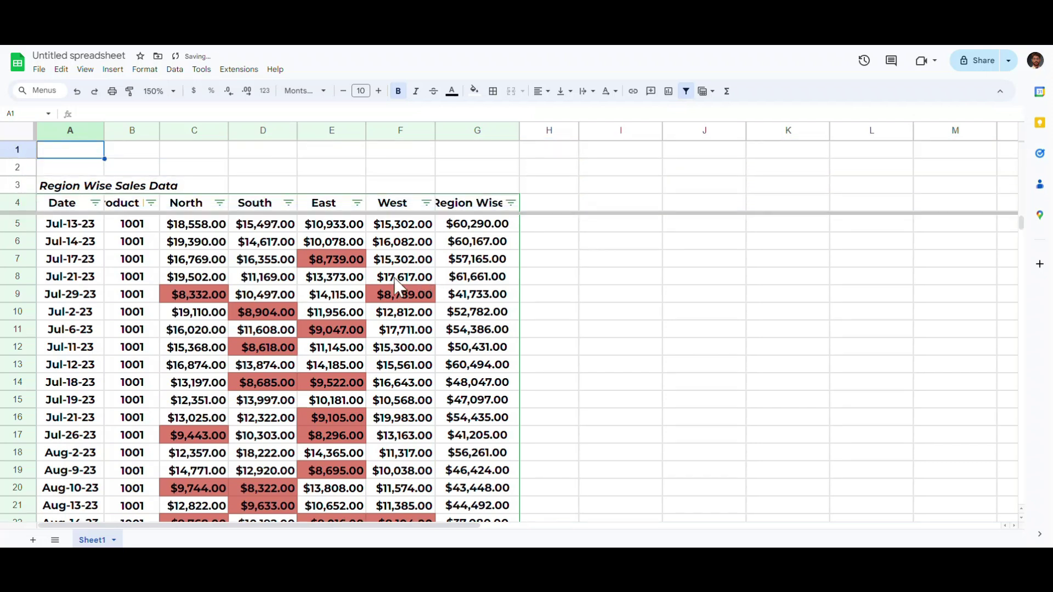
pyautogui.scroll(-5, 391, 280)
pyautogui.scroll(-20, 391, 279)
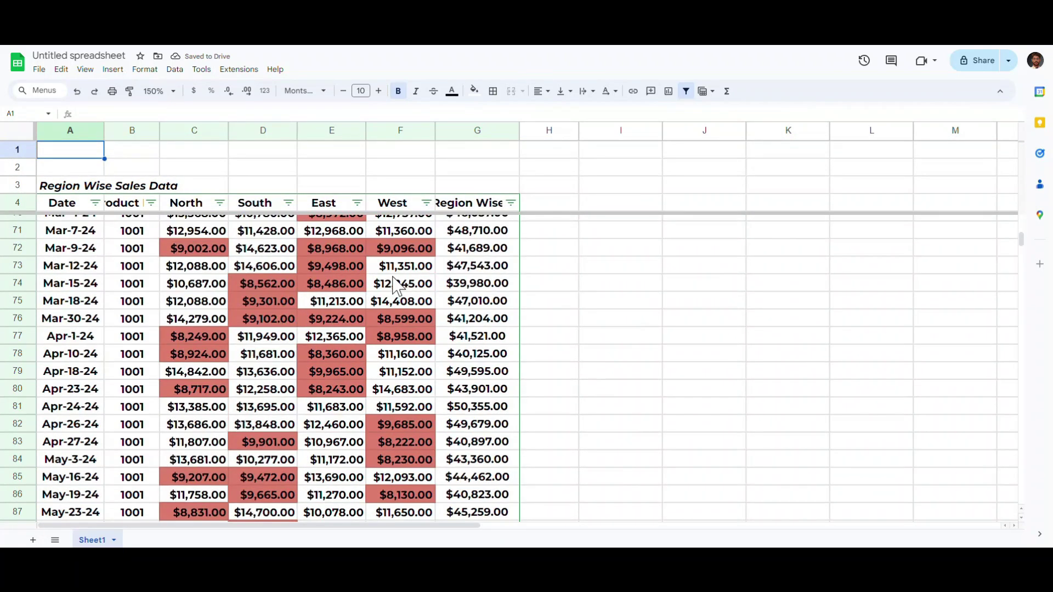
pyautogui.scroll(-5, 393, 278)
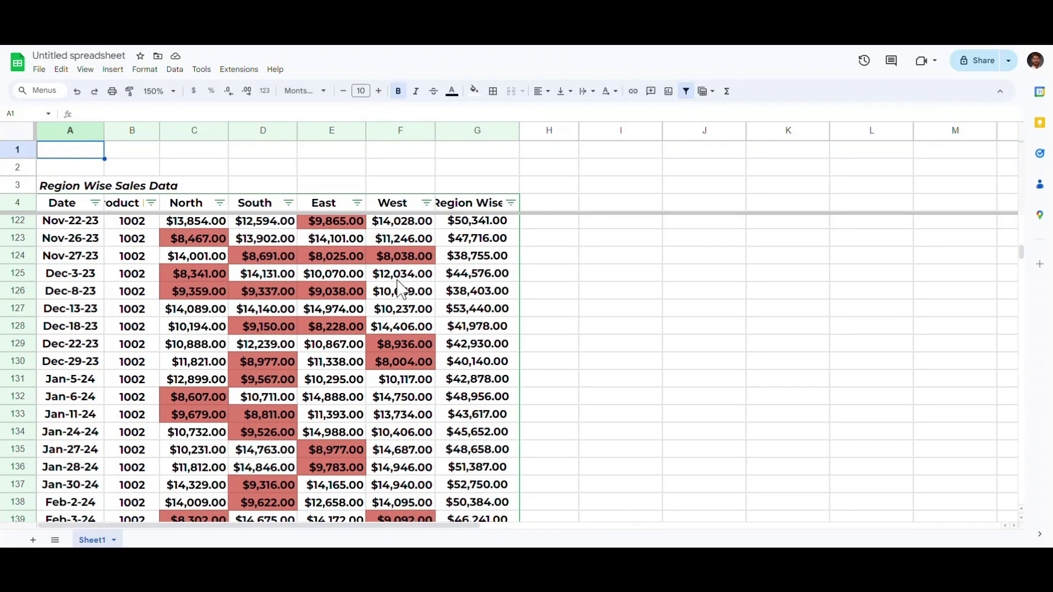
# Check row 127's West and South values, then select the header row A4:G4
pyautogui.click(405, 308)
pyautogui.click(287, 311)
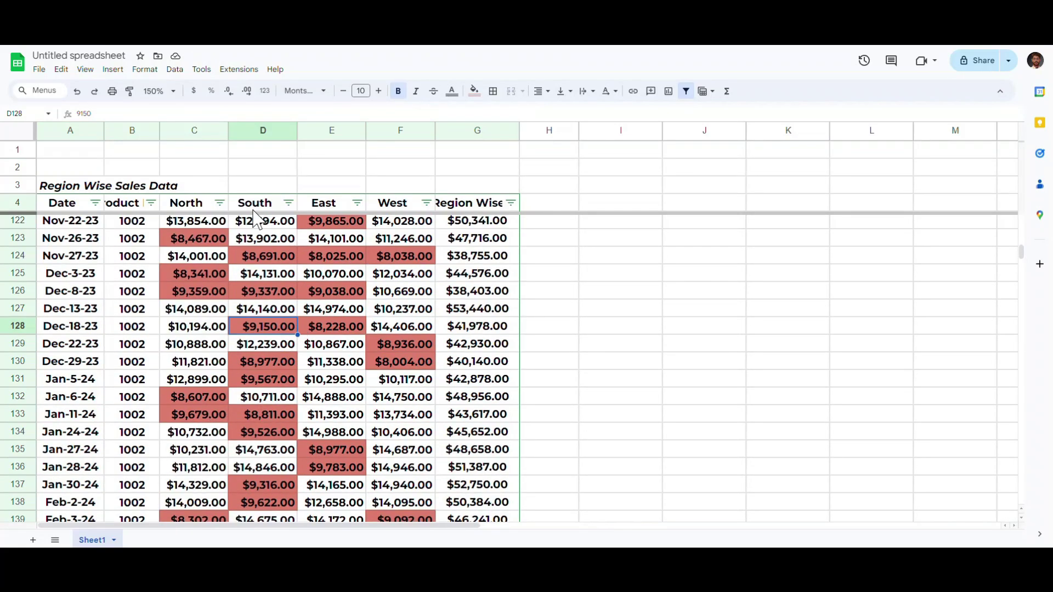
pyautogui.scroll(20, 471, 209)
pyautogui.moveTo(471, 210); pyautogui.dragTo(82, 208)
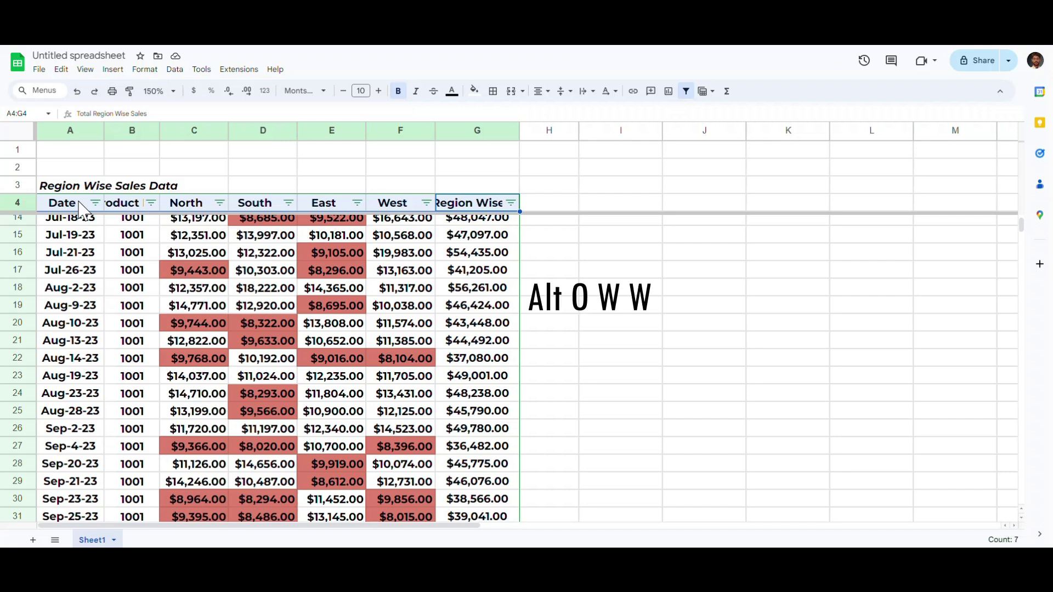
# Wrap header row A4:G4 so Product ID and Total Region Wise Sales show in full
pyautogui.hotkey('alt', 'o')
pyautogui.press('w')
pyautogui.press('w')
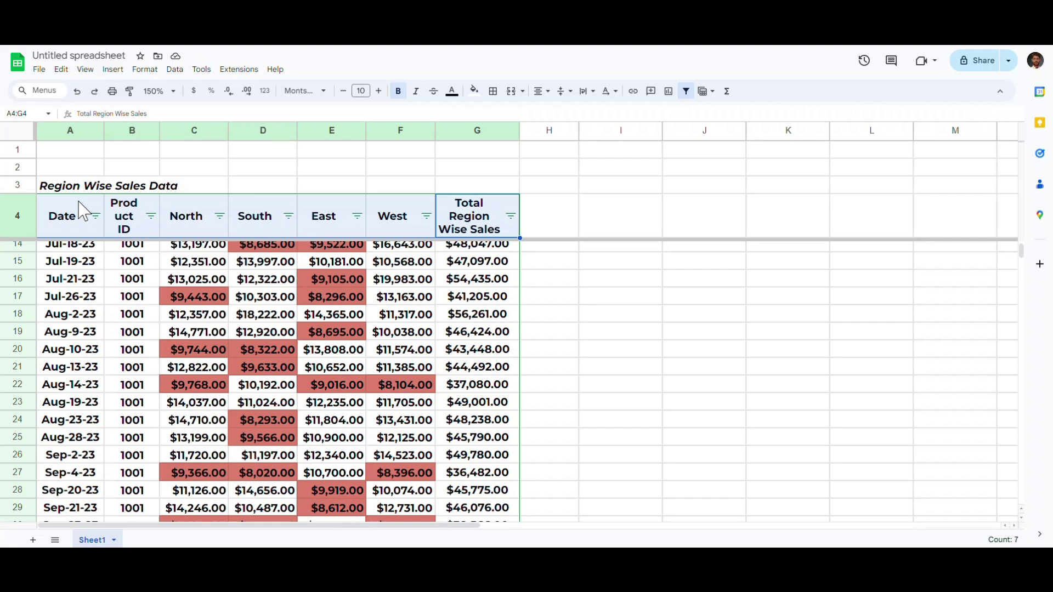
pyautogui.click(476, 232)
pyautogui.click(389, 230)
pyautogui.click(263, 314)
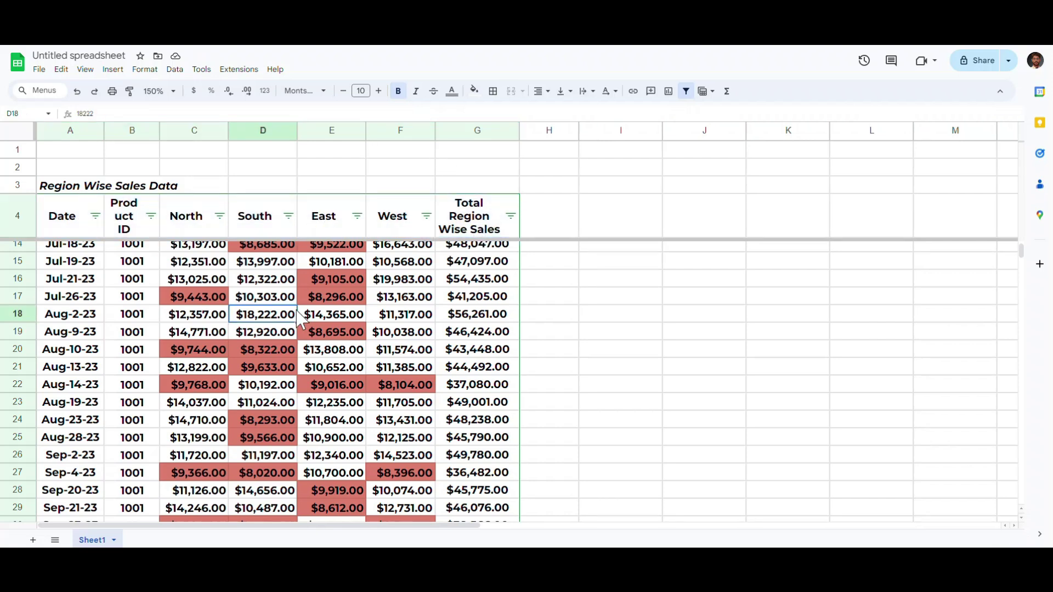